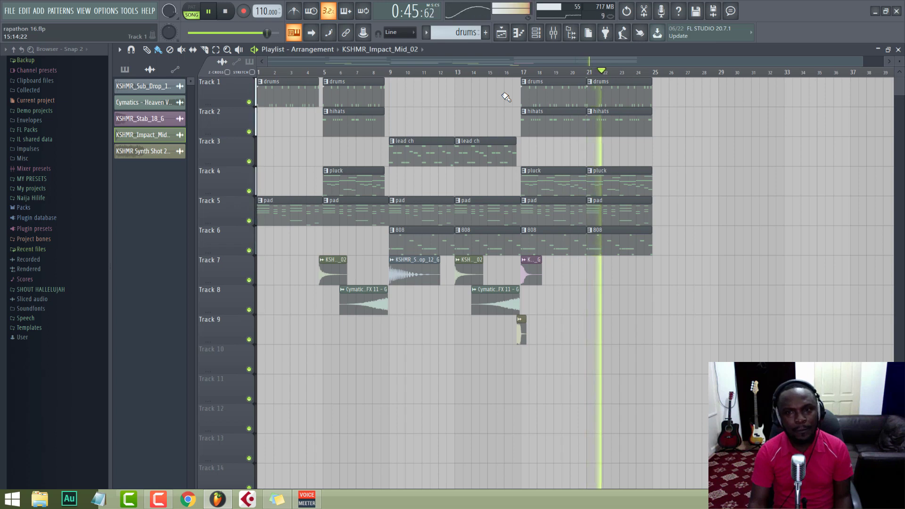
Step: Stop the song and look over the instruments in the channel rack
key("space")
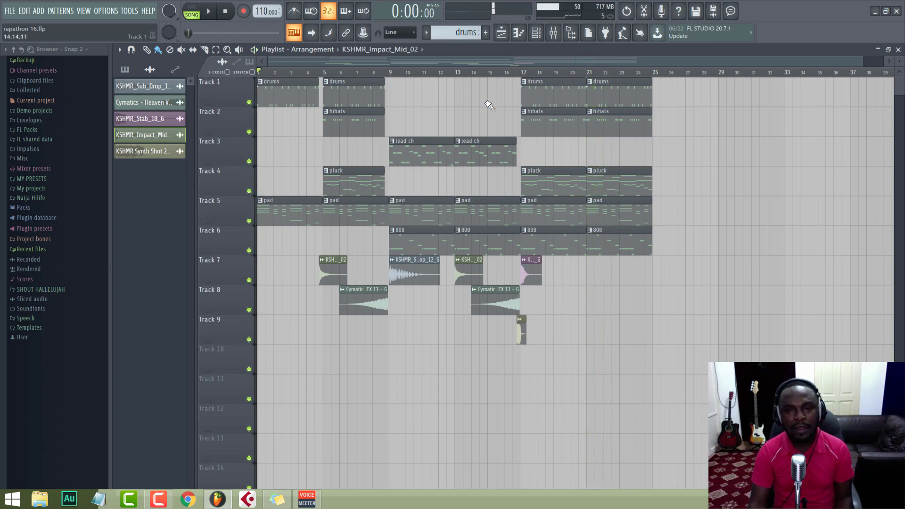
left_click(537, 34)
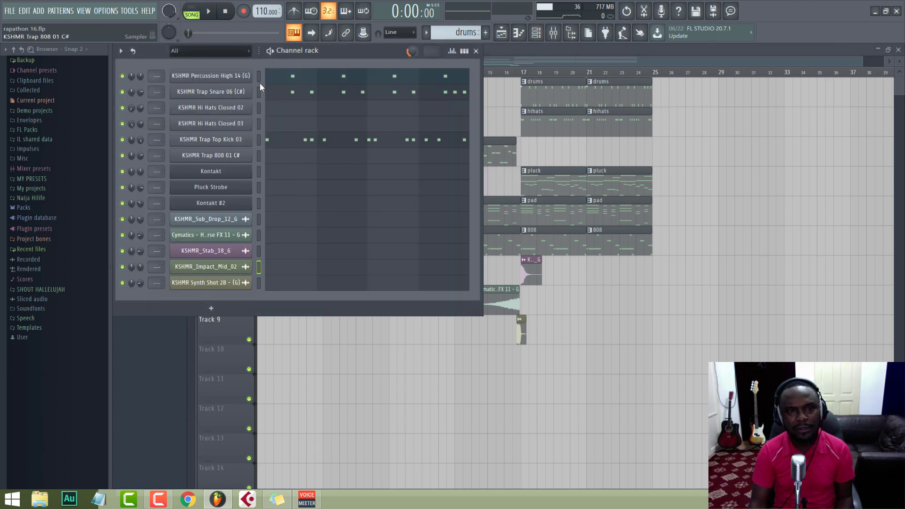
key("F6")
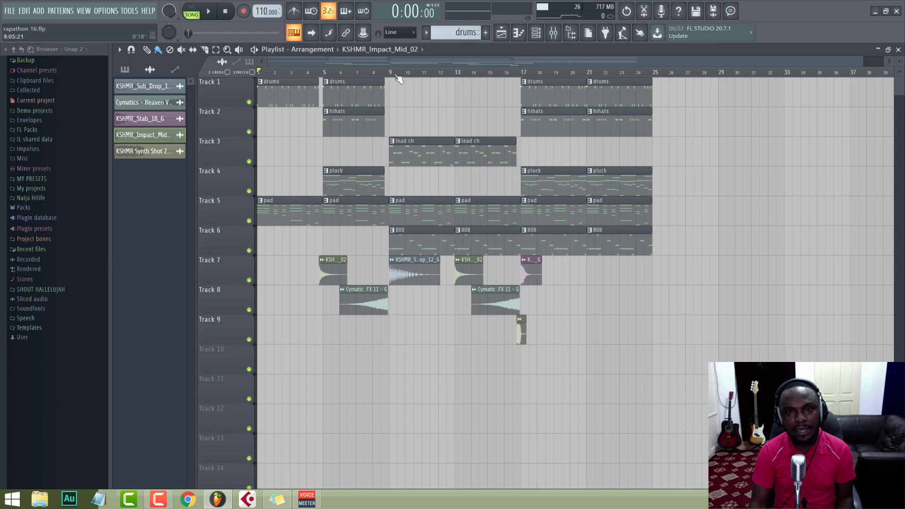
Step: Set the playhead to bar 17, select the pluck pattern and play it on its own in pattern mode
left_click(524, 72)
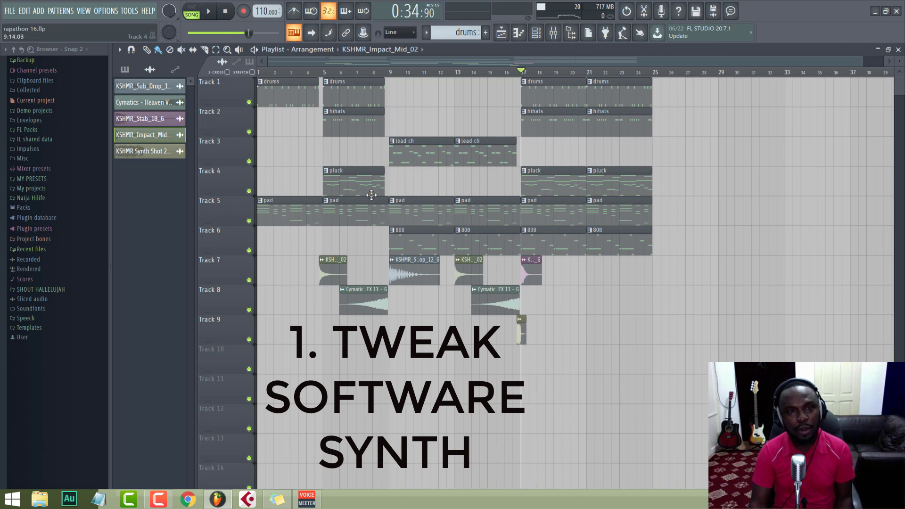
left_click(530, 172)
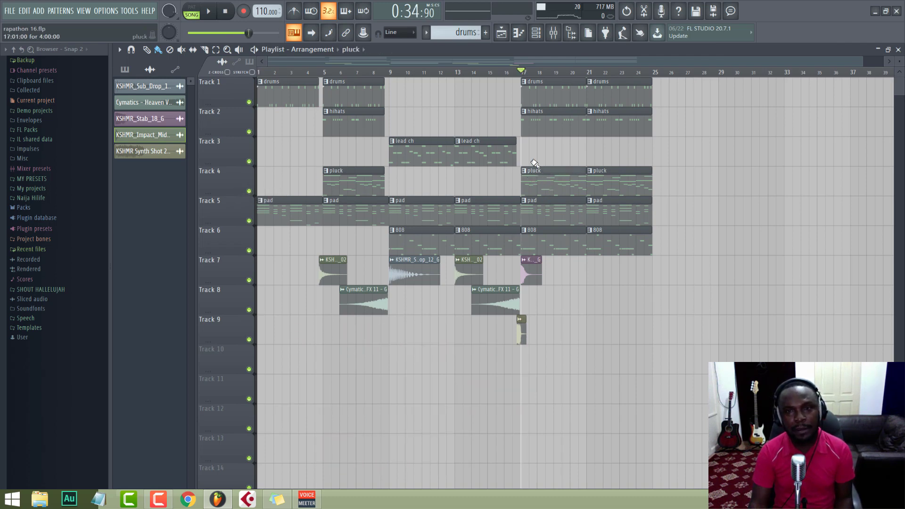
left_click(536, 33)
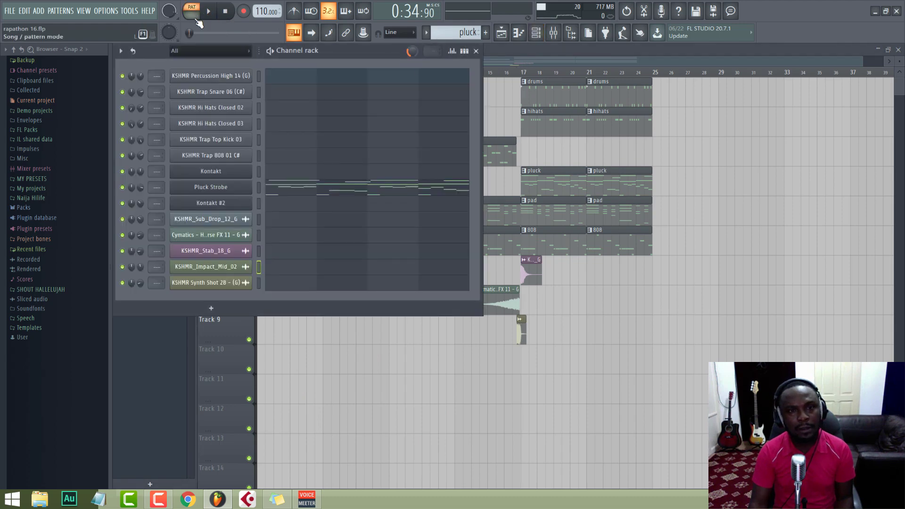
key("space")
Step: Open the Pluck Strobe synth, place its window clear of the channel names and stop playback
left_click(210, 187)
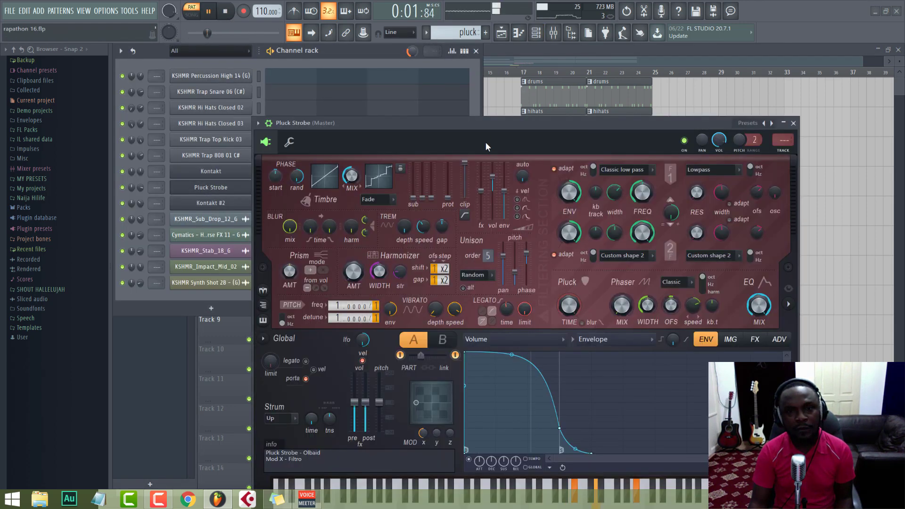
left_click_drag(514, 122, 498, 64)
key("space")
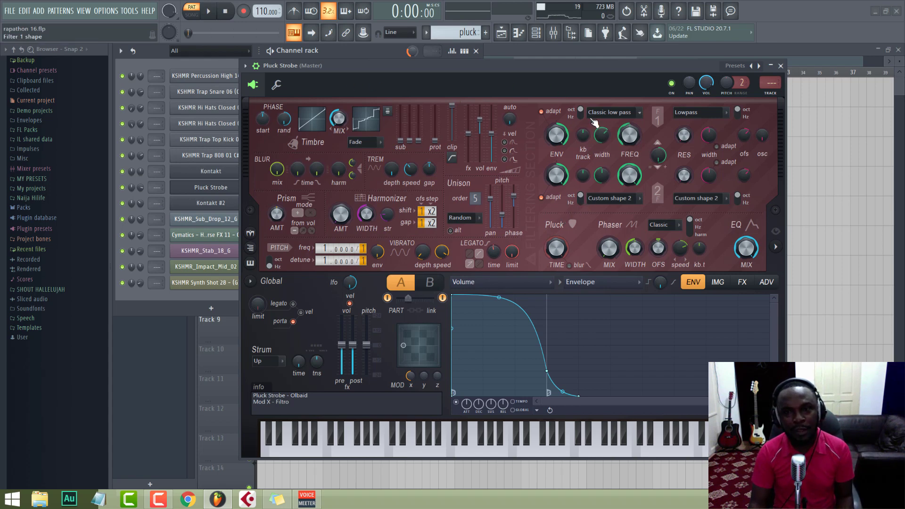
left_click_drag(429, 70, 448, 69)
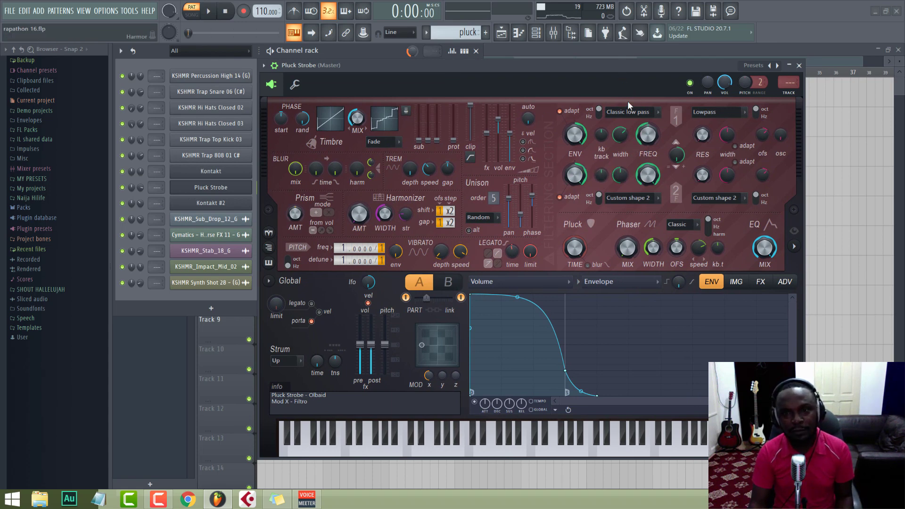
Step: Try changing the filter 1 frequency of Pluck Strobe while auditioning the pluck pattern
key("space")
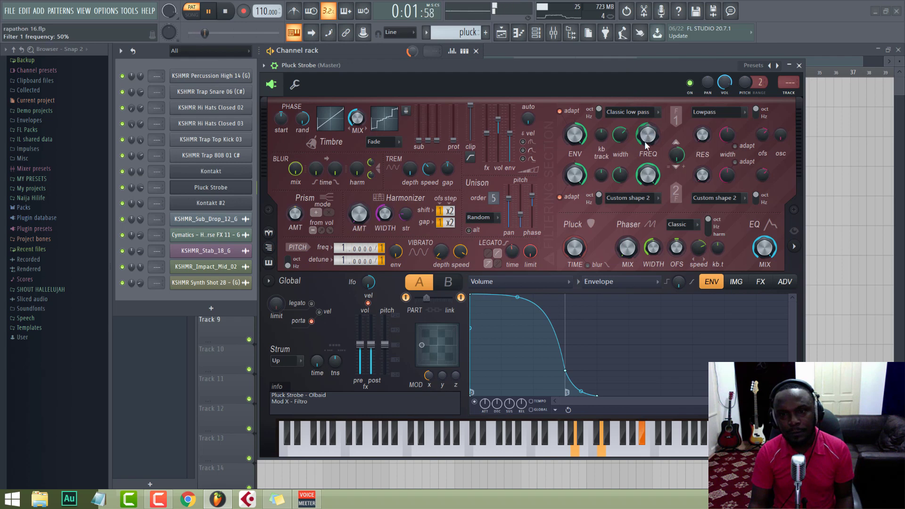
left_click_drag(637, 145, 637, 154)
key("space")
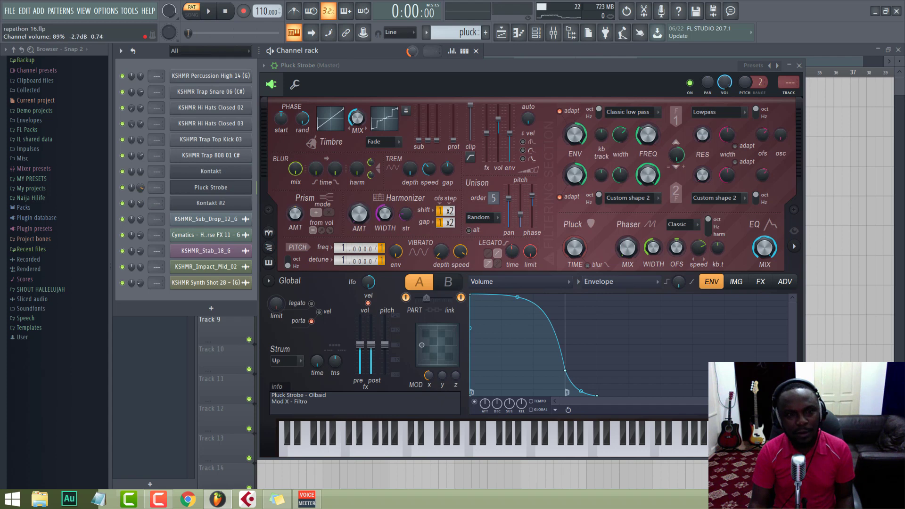
key("space")
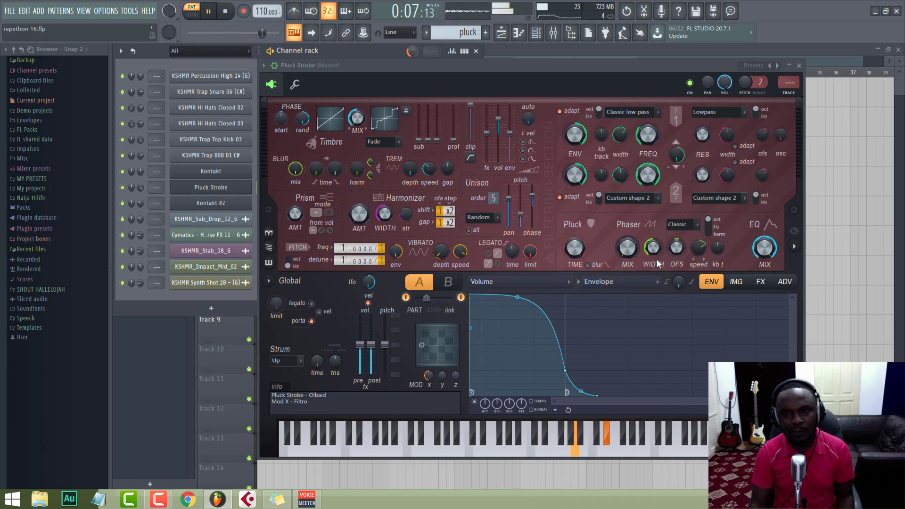
key("space")
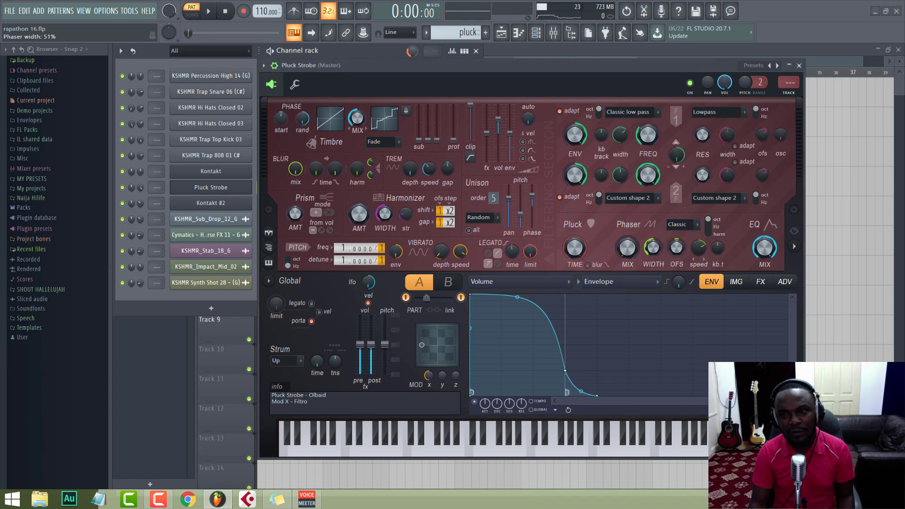
Step: Set the Pluck Strobe phaser width to 79% and raise the phaser mix while the pattern plays
left_click_drag(653, 249, 653, 224)
key("space")
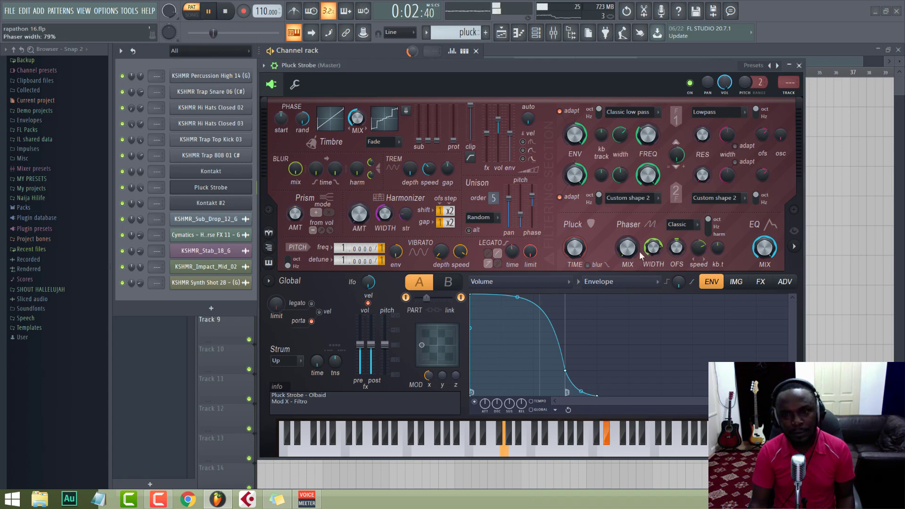
left_click_drag(626, 249, 627, 215)
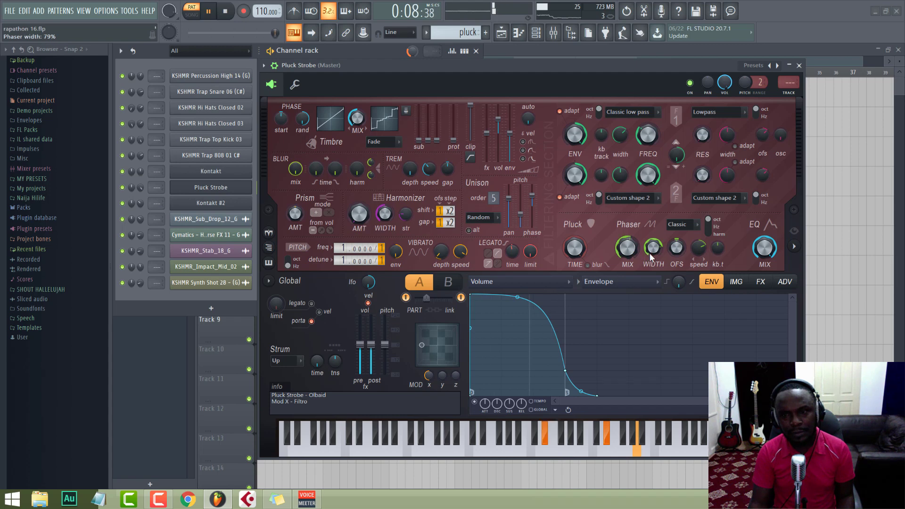
left_click_drag(649, 253, 694, 236)
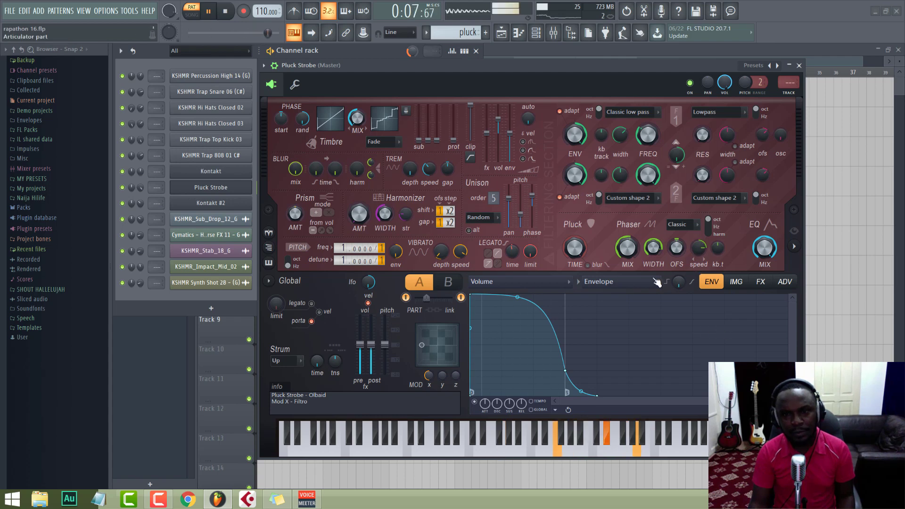
key("space")
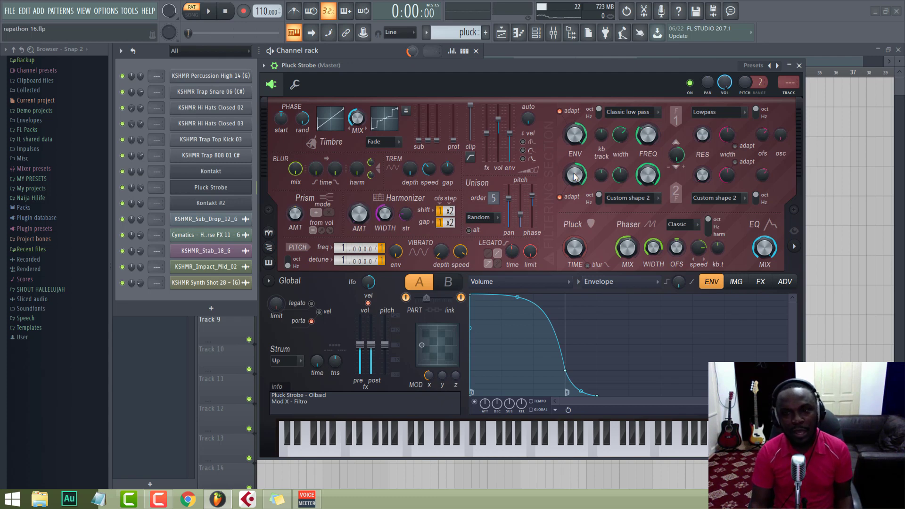
Step: Raise the reverb wet level, predelay and decay slightly in Pluck Strobe's effects section while the pluck pattern plays
left_click(760, 281)
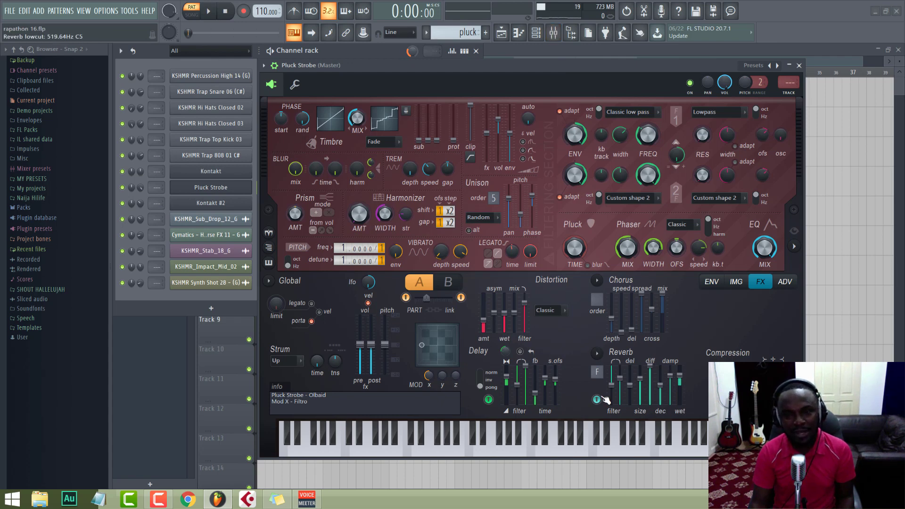
left_click_drag(559, 65, 556, 53)
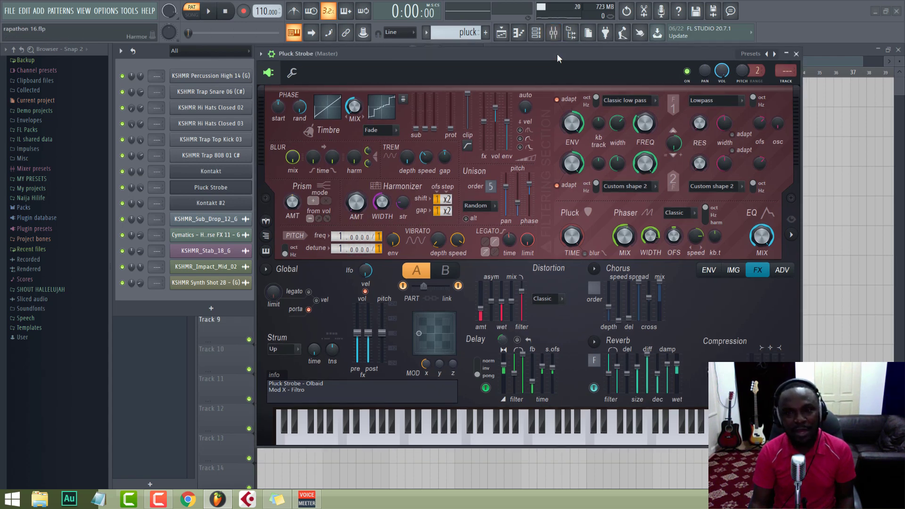
key("space")
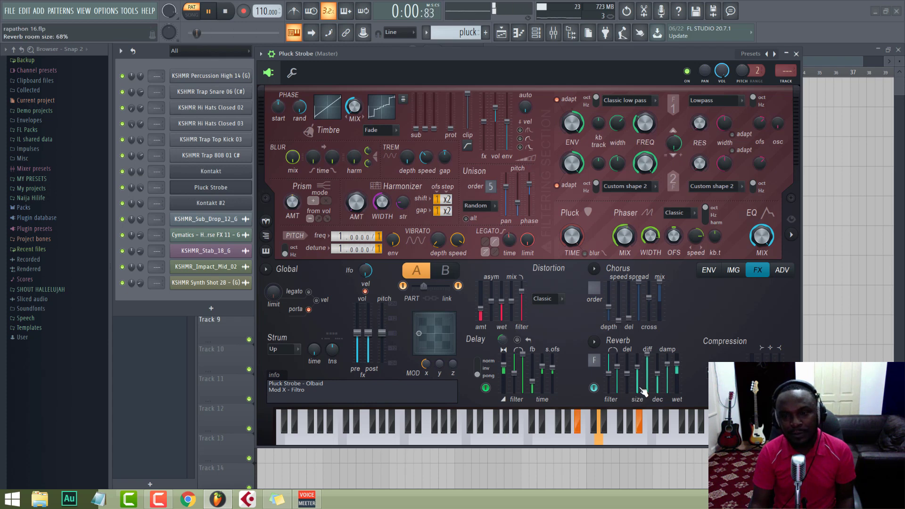
left_click_drag(674, 377, 674, 372)
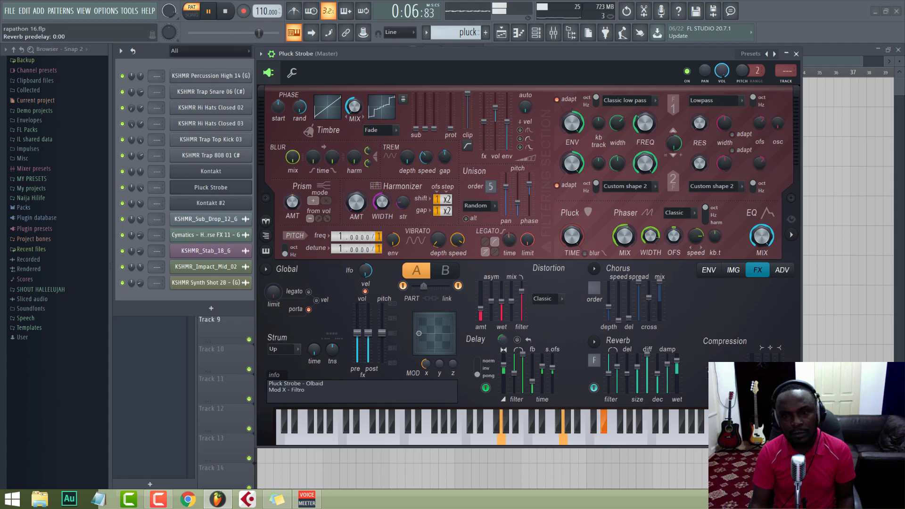
left_click_drag(628, 374, 628, 370)
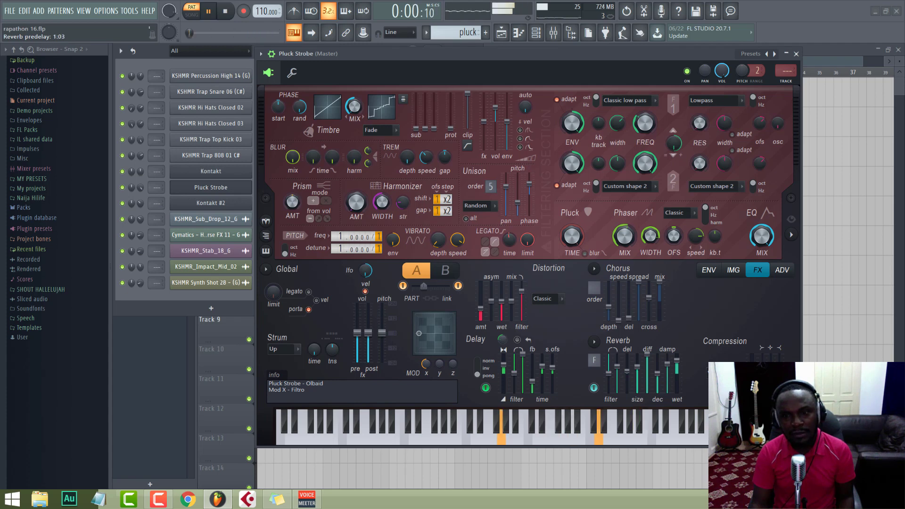
left_click_drag(627, 372, 628, 372)
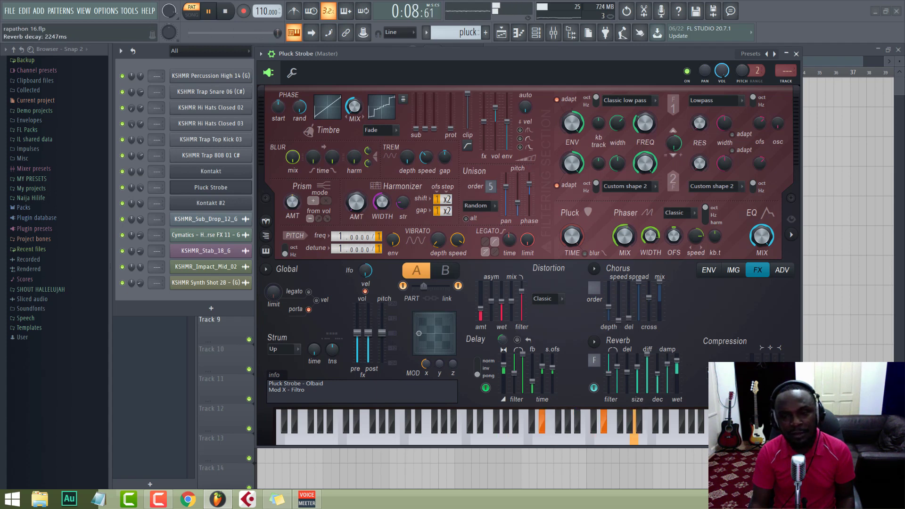
left_click_drag(657, 376, 657, 371)
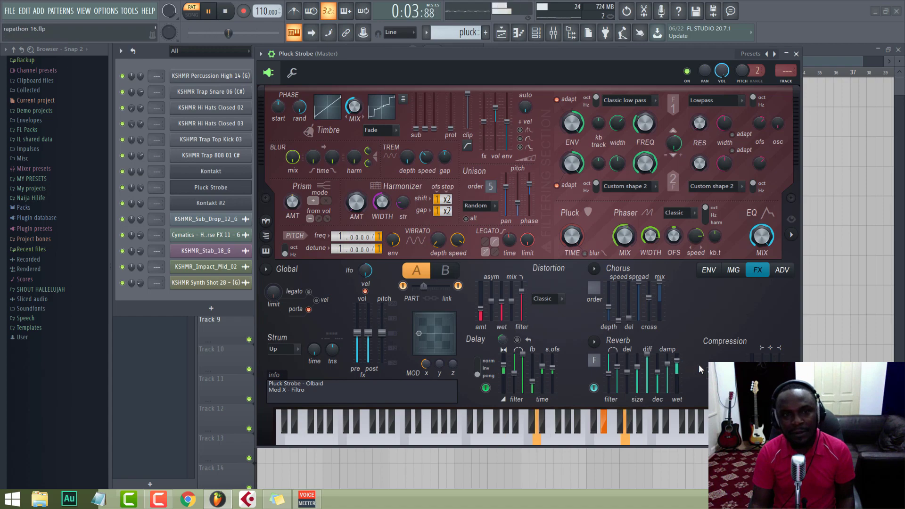
key("space")
Step: Play the arrangement from bar 17 in song mode to hear the tweaked pluck in the full mix
left_click(191, 15)
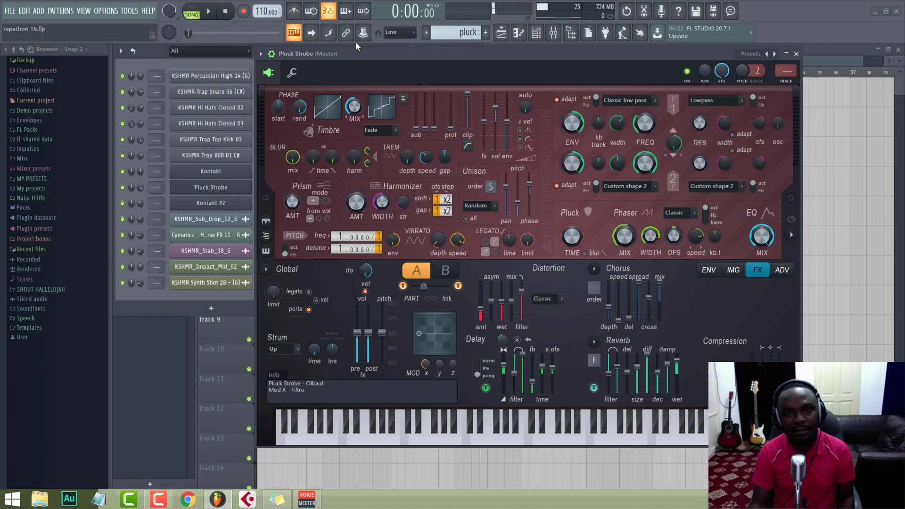
left_click(501, 33)
left_click_drag(517, 54, 556, 134)
left_click(525, 74)
key("space")
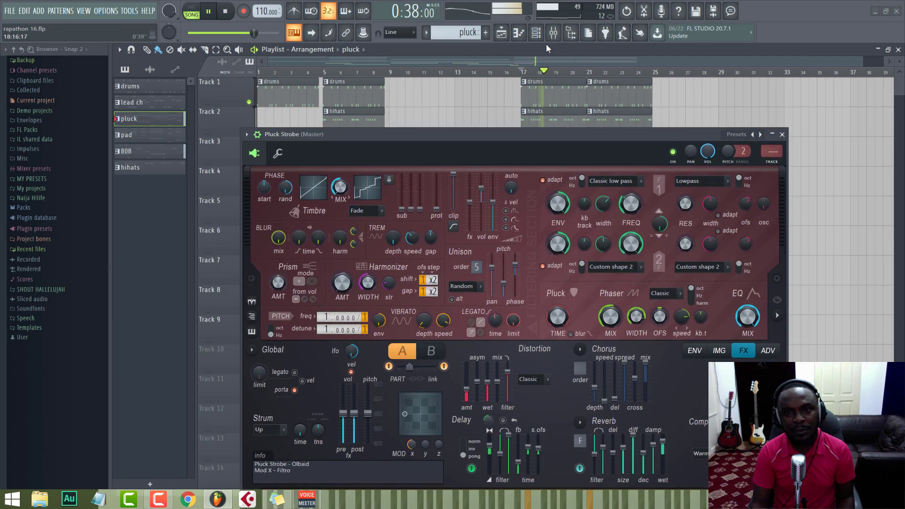
Step: Close the Pluck Strobe window to leave the channel rack showing, and stop the song
left_click(542, 35)
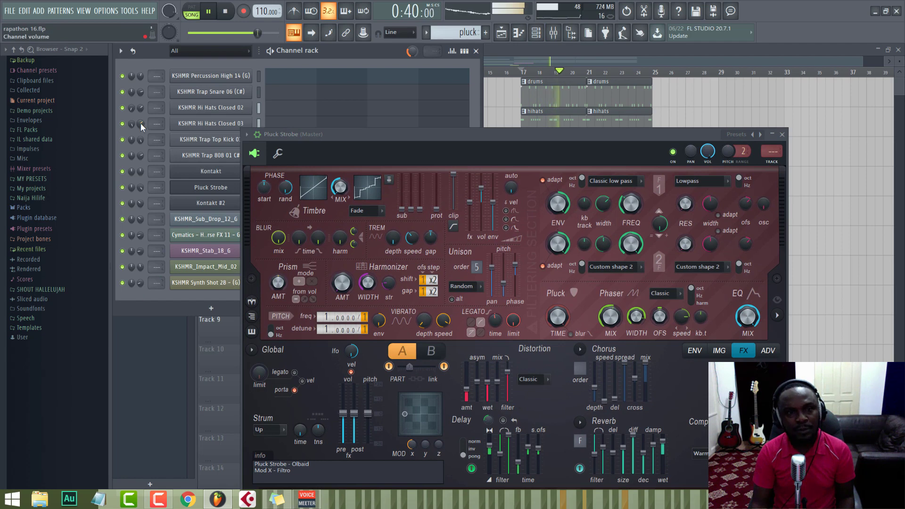
left_click_drag(334, 139, 391, 71)
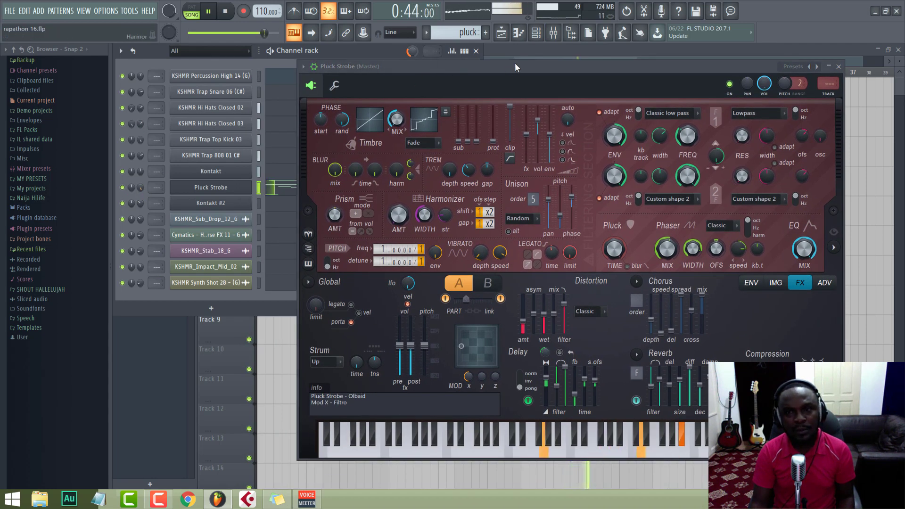
left_click_drag(515, 66, 398, 81)
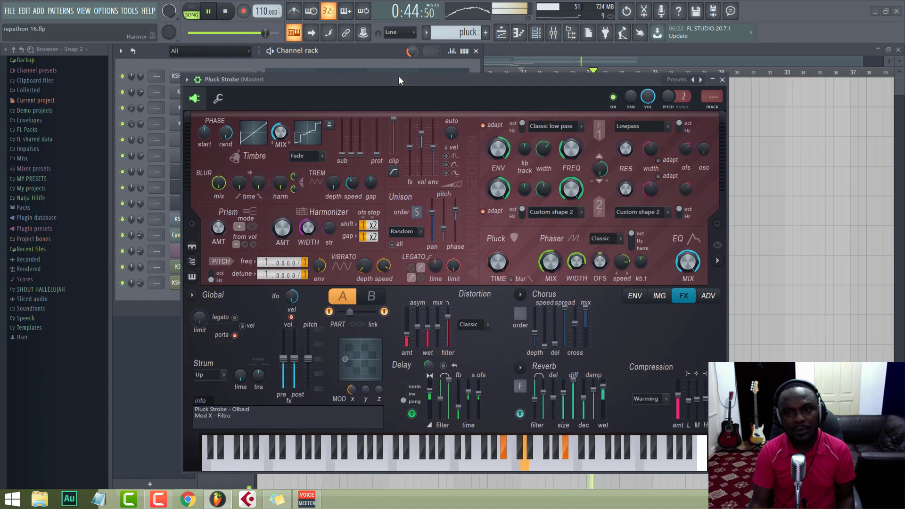
left_click(723, 80)
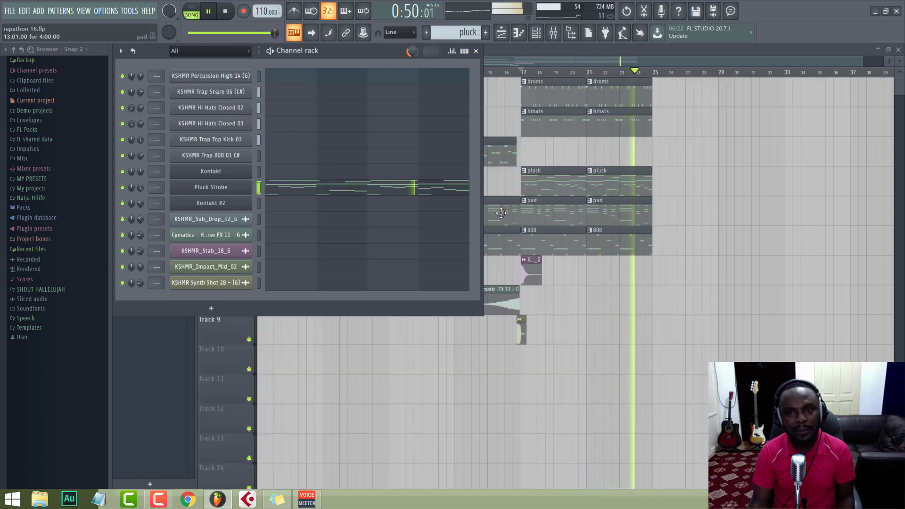
key("space")
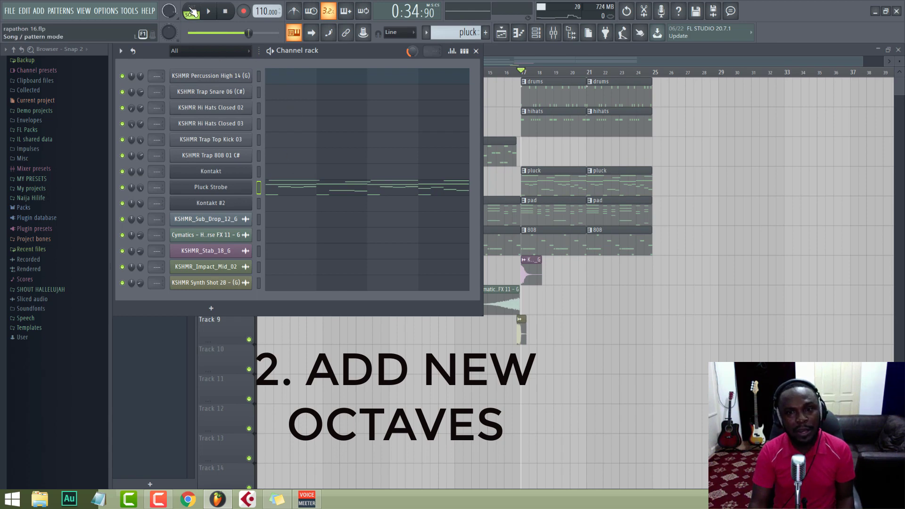
Step: Select the pad pattern at bar 17 and play it on its own in pattern mode
left_click(539, 214)
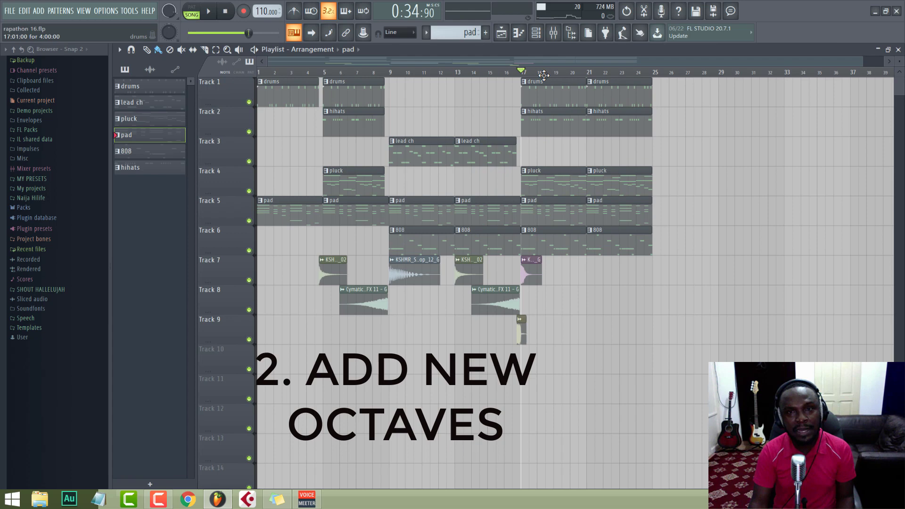
left_click(535, 33)
key("l")
key("space")
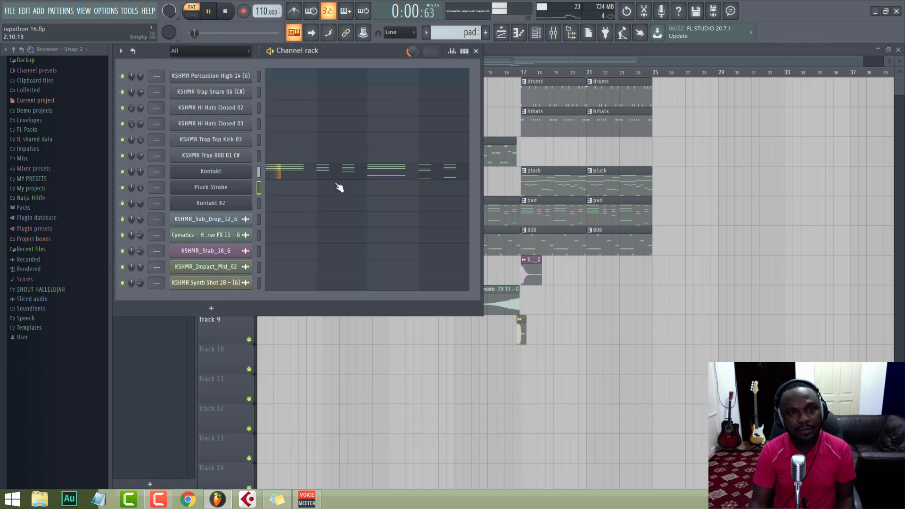
Step: Open the pad pattern's Kontakt notes in the piano roll, stop playback and open the Kontakt instrument window
left_click(295, 175)
key("space")
left_click(537, 34)
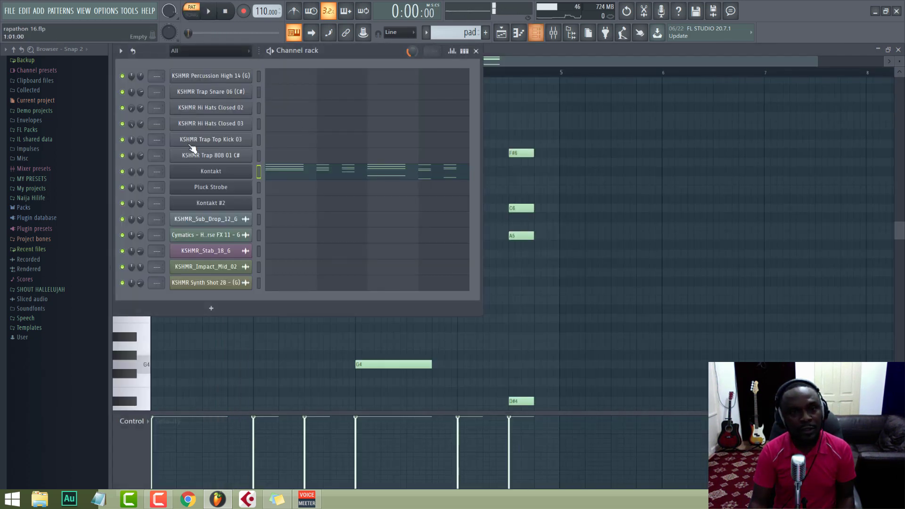
left_click(211, 174)
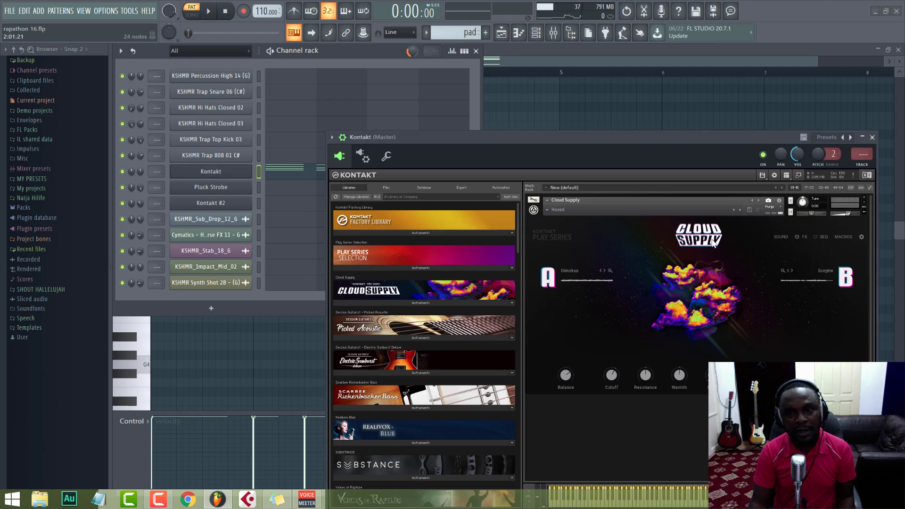
Step: Close the Kontakt instrument window and play the pad pattern from the channel rack
left_click(873, 137)
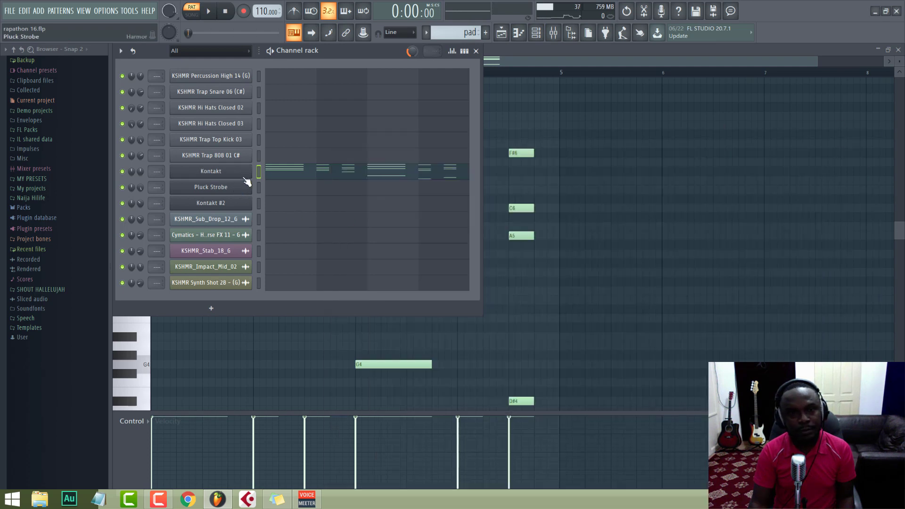
key("space")
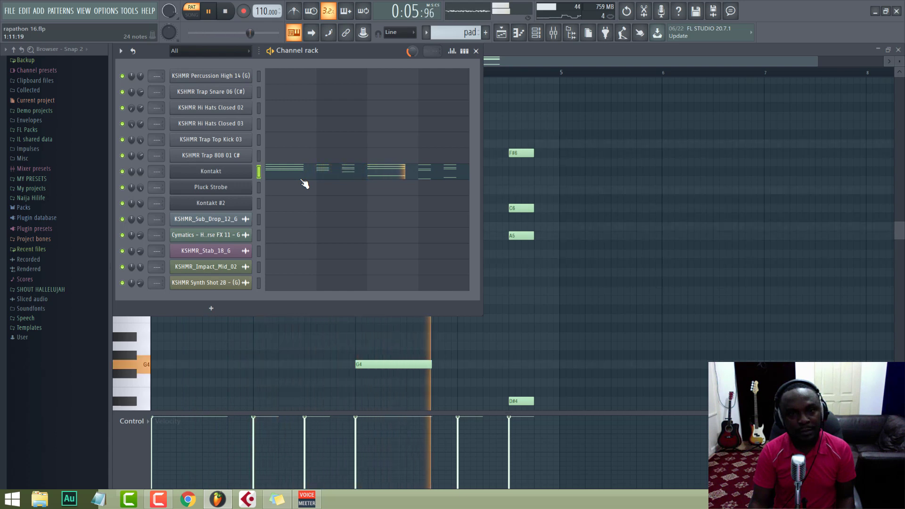
key("space")
Step: In the Kontakt piano roll, add a low G4 note beneath the first chord at bar 1 and play it back
left_click(302, 178)
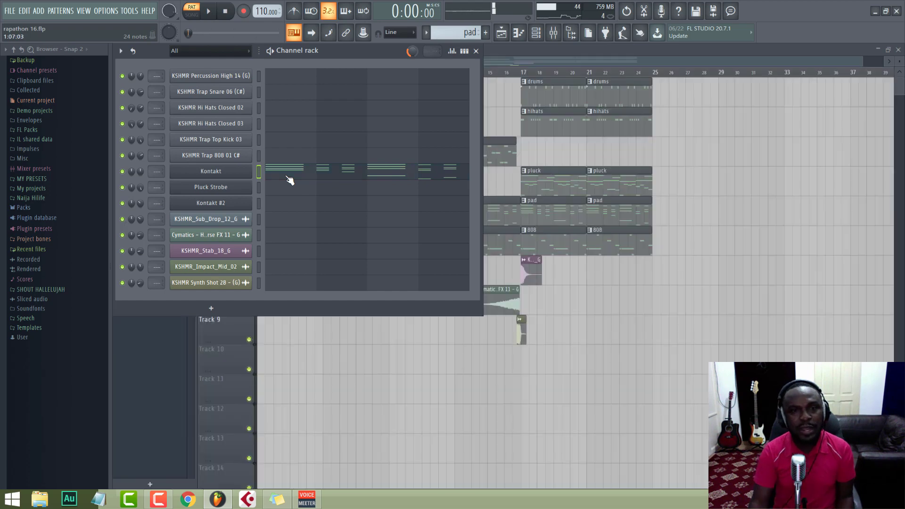
scroll(346, 78, "down", 1)
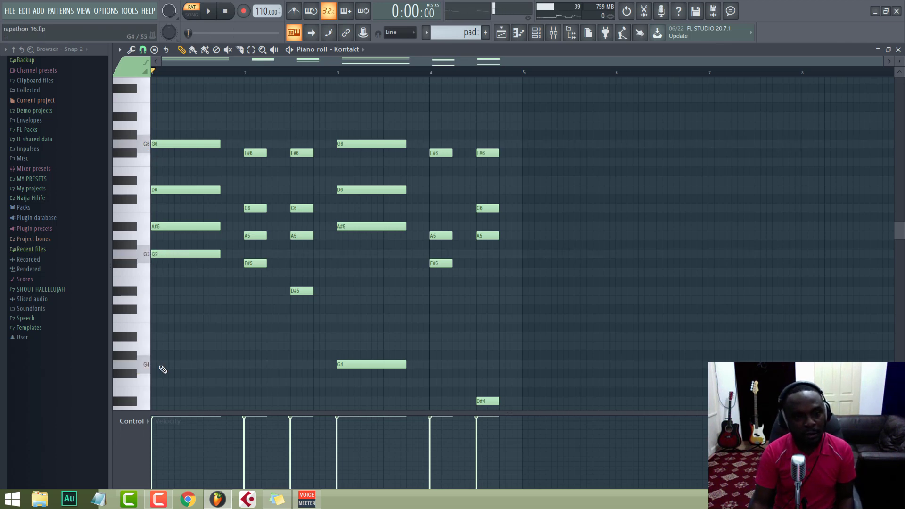
left_click_drag(163, 365, 158, 364)
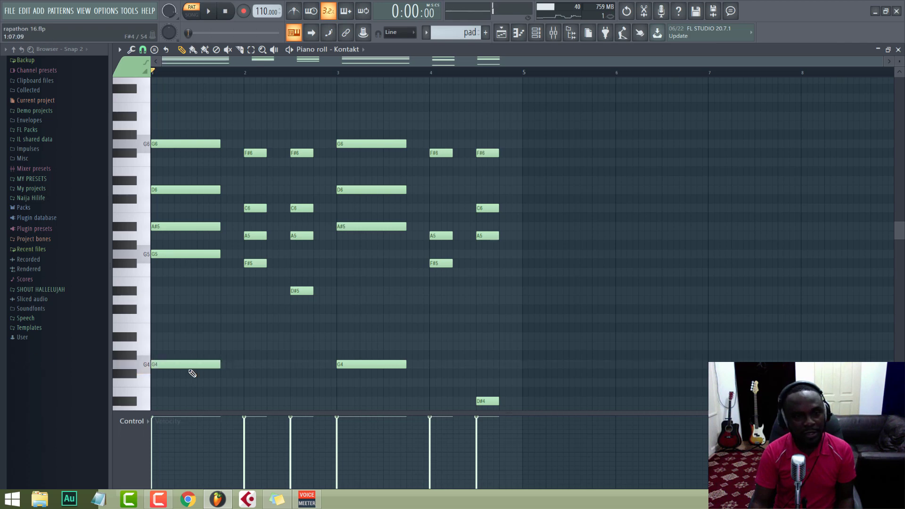
key("space")
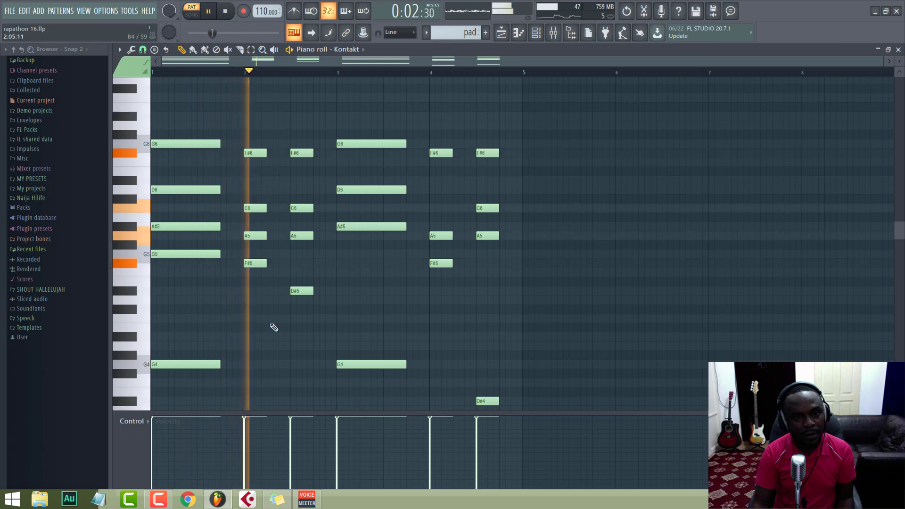
key("space")
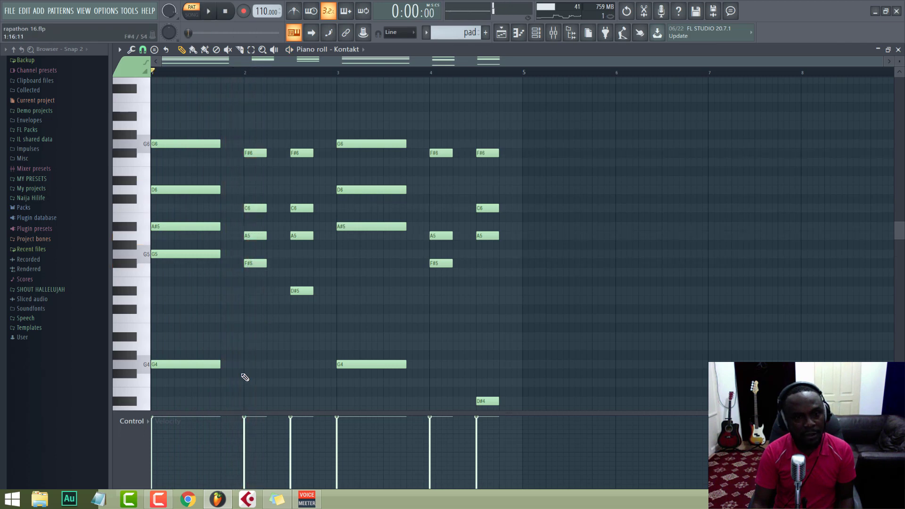
Step: Add a low F#4 note beneath the second chord at bar 2 and listen to the result
left_click_drag(245, 380, 247, 374)
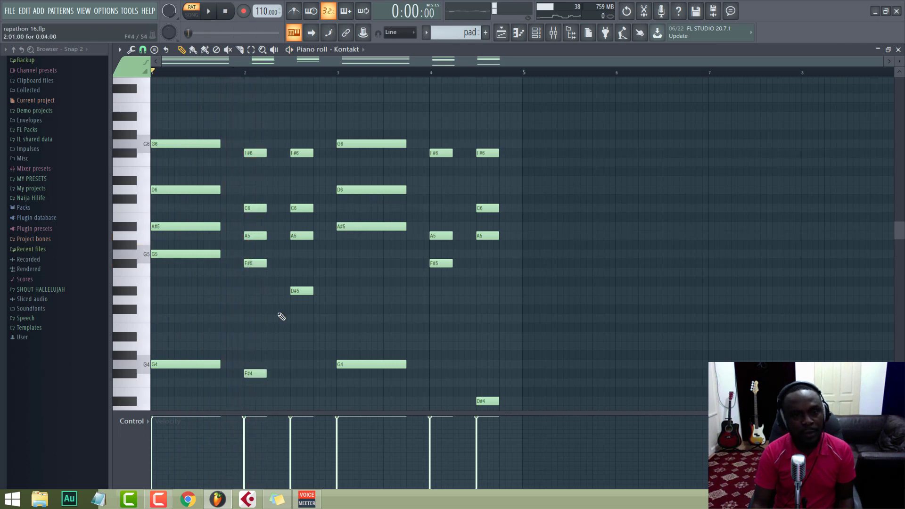
key("space")
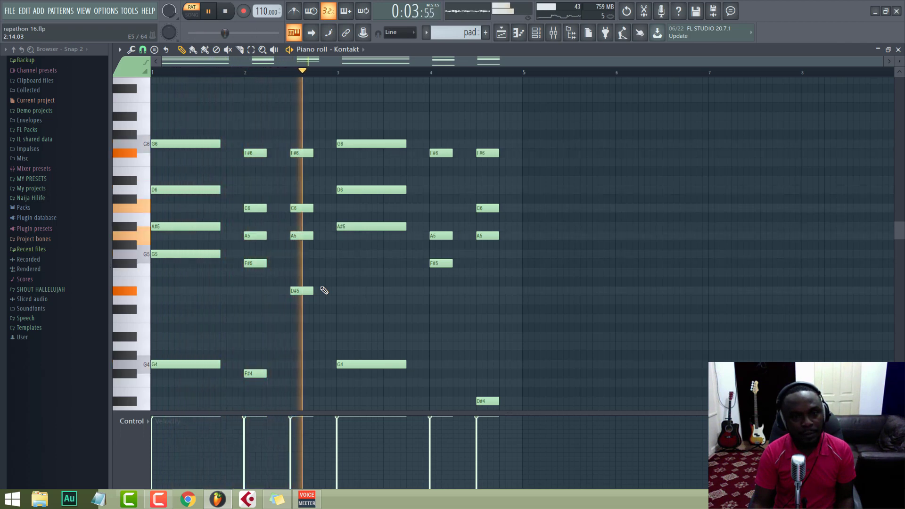
key("space")
Step: Add a low D#4 note beneath the third chord in bar 2 and listen to the full pad pattern
scroll(235, 363, "down", 2)
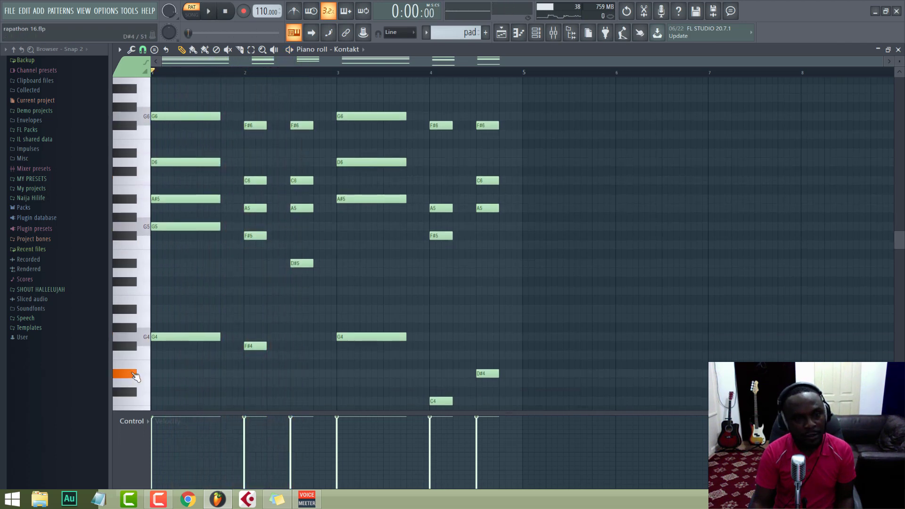
key("space")
left_click(295, 373)
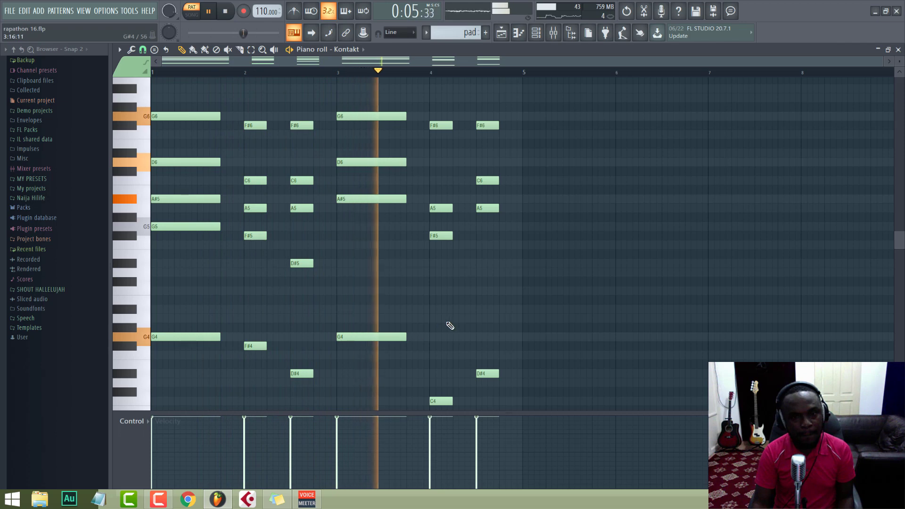
scroll(461, 323, "down", 2)
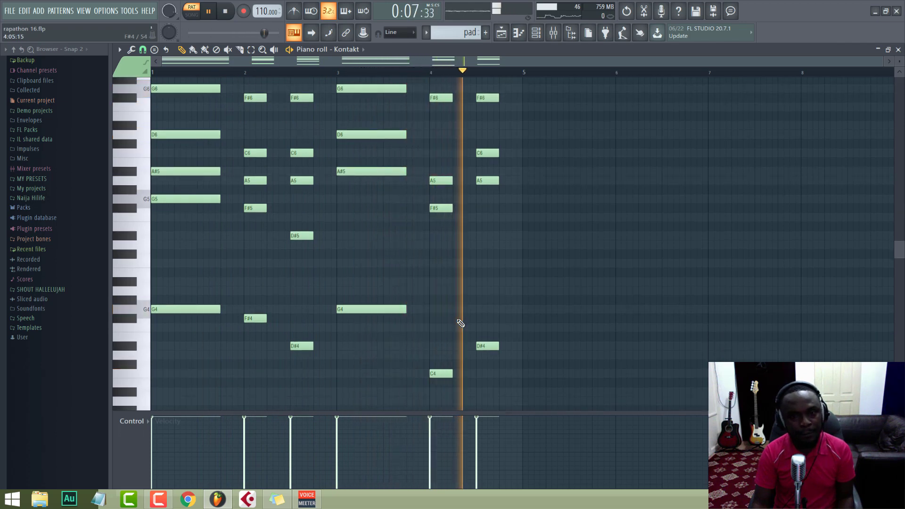
scroll(459, 324, "up", 10)
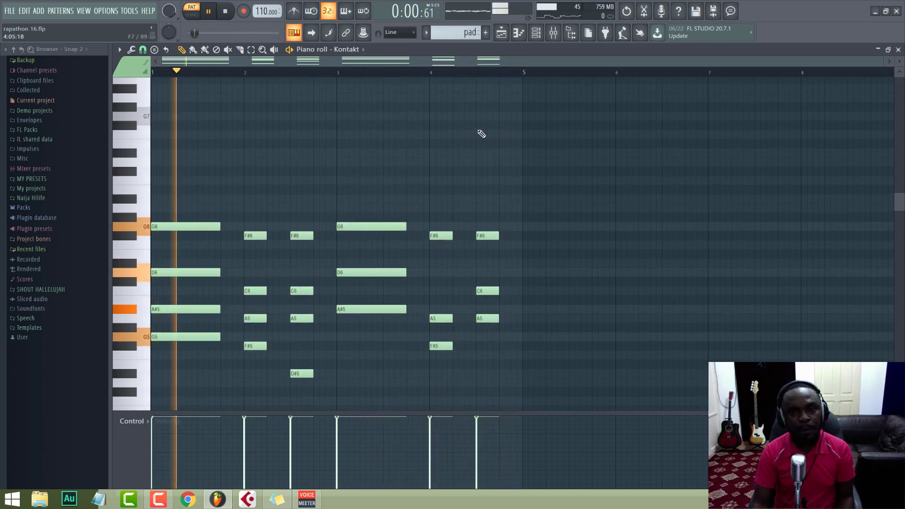
key("space")
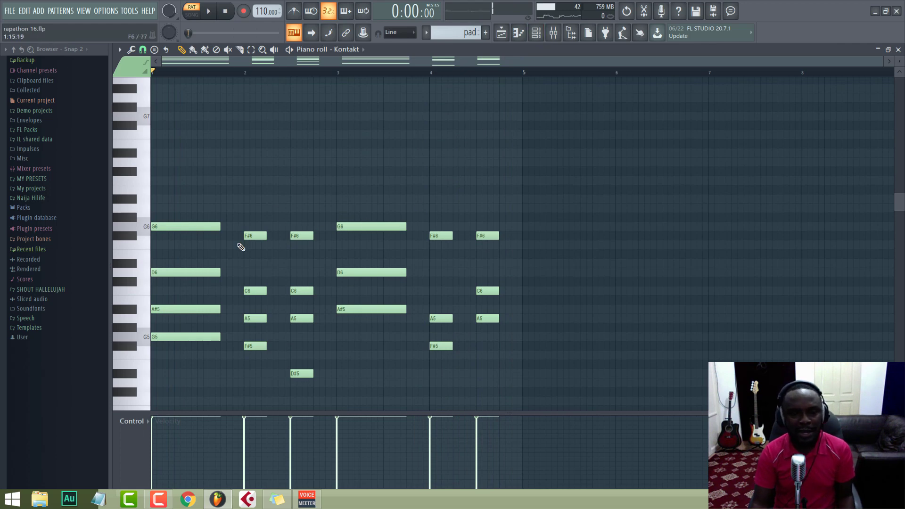
Step: Try a high D7 note above the first chord, audition it and delete it again
scroll(241, 248, "down", 1)
scroll(240, 247, "up", 1)
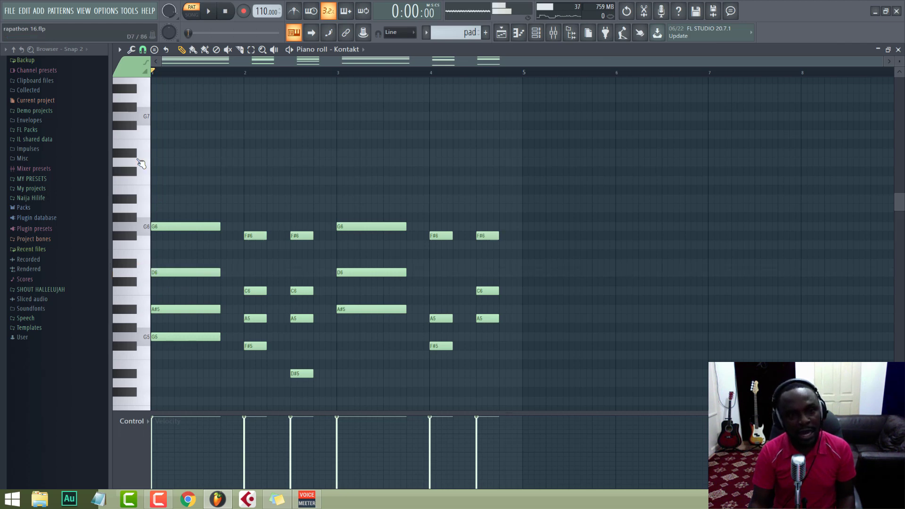
left_click(152, 162)
key("space")
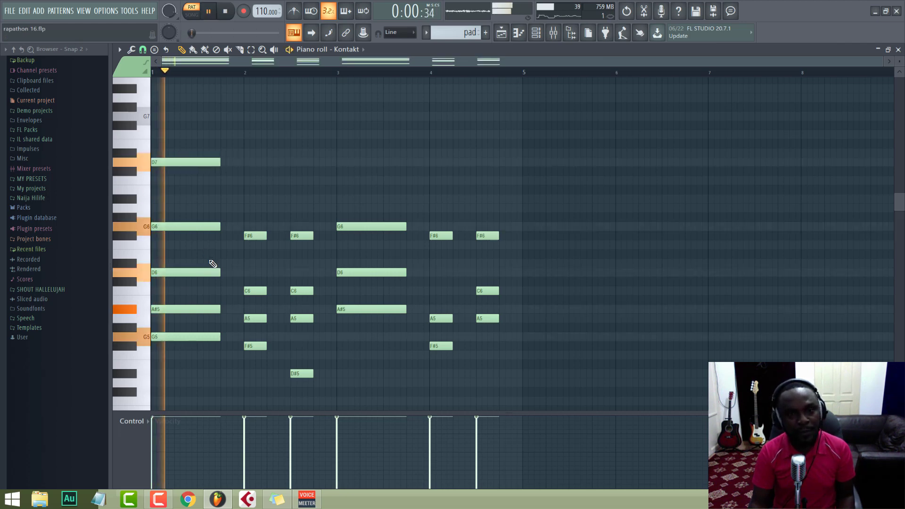
key("space")
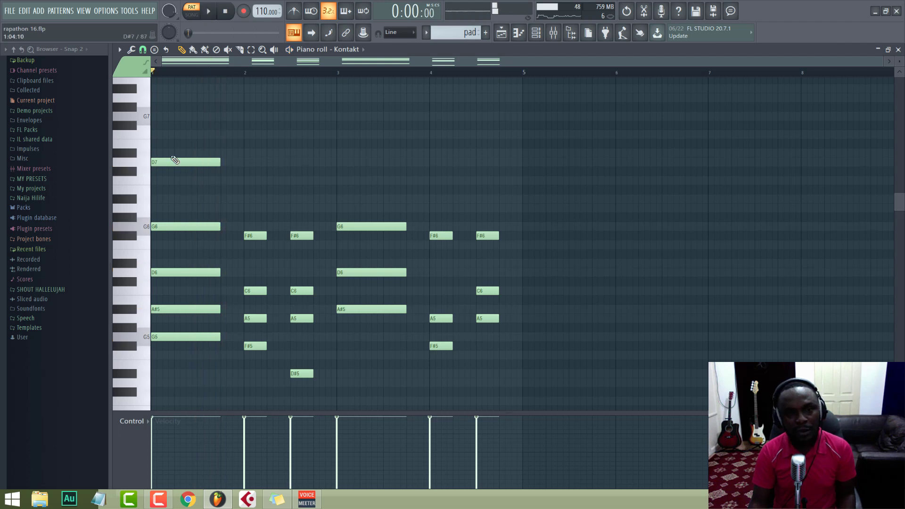
right_click(175, 161)
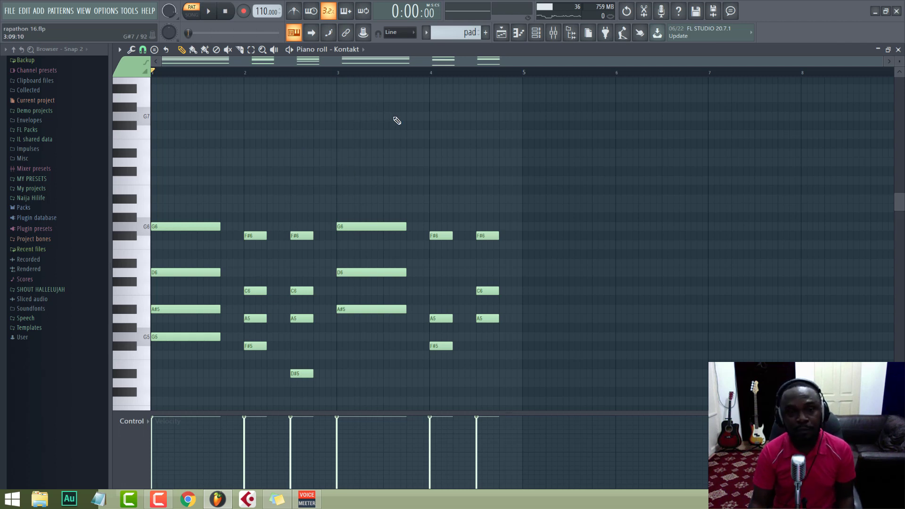
Step: Show the channel rack over the piano roll and play the pad pattern with its added low notes
scroll(412, 168, "down", 5)
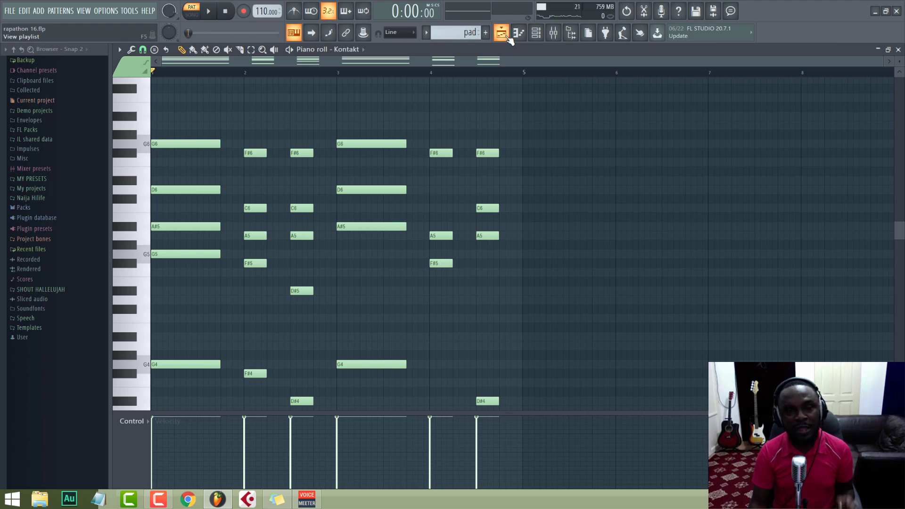
left_click(536, 33)
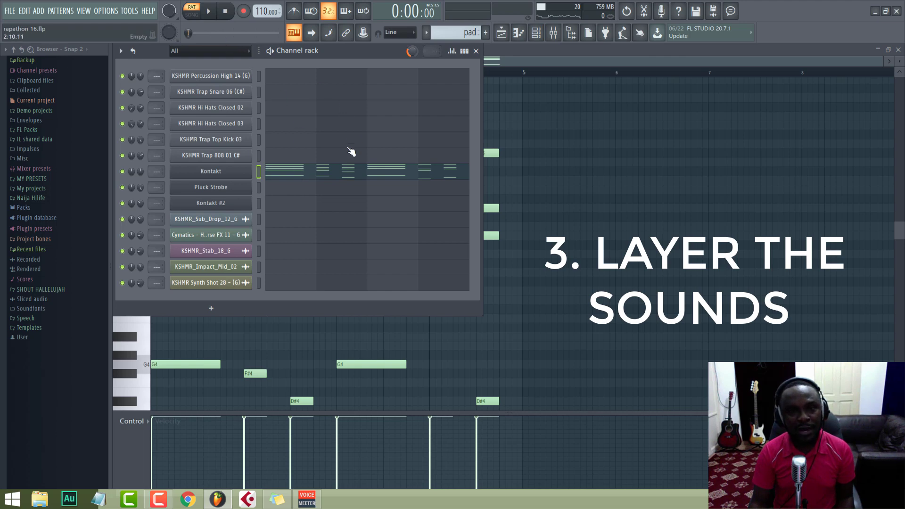
key("space")
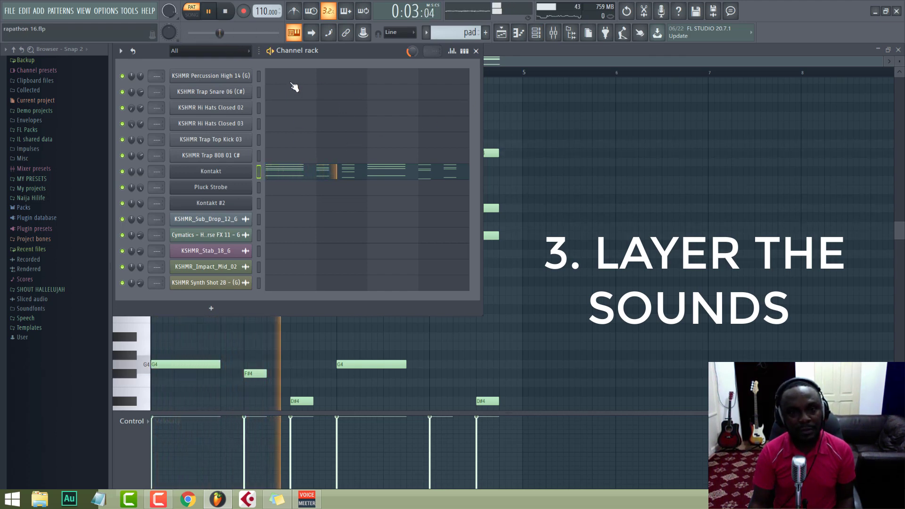
key("space")
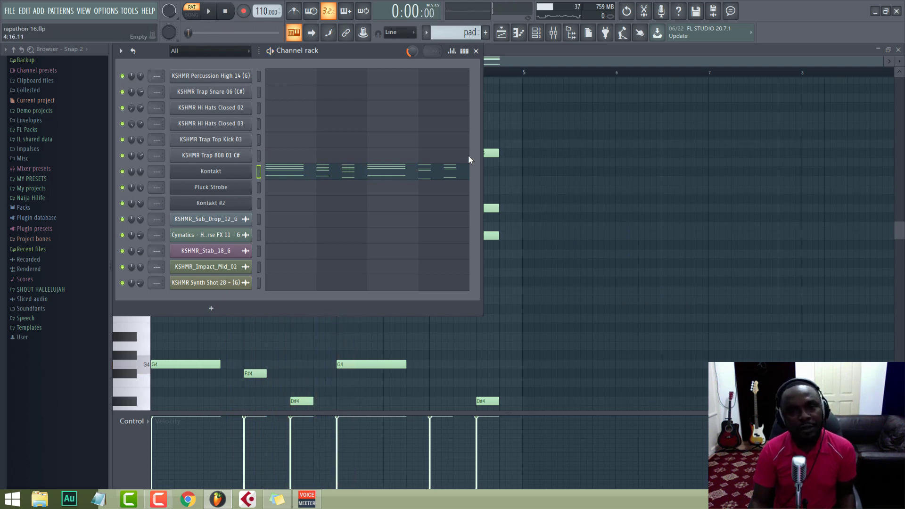
Step: Add a LABS (64 Bit) instrument channel and move its window clear of the channel rack
left_click(212, 307)
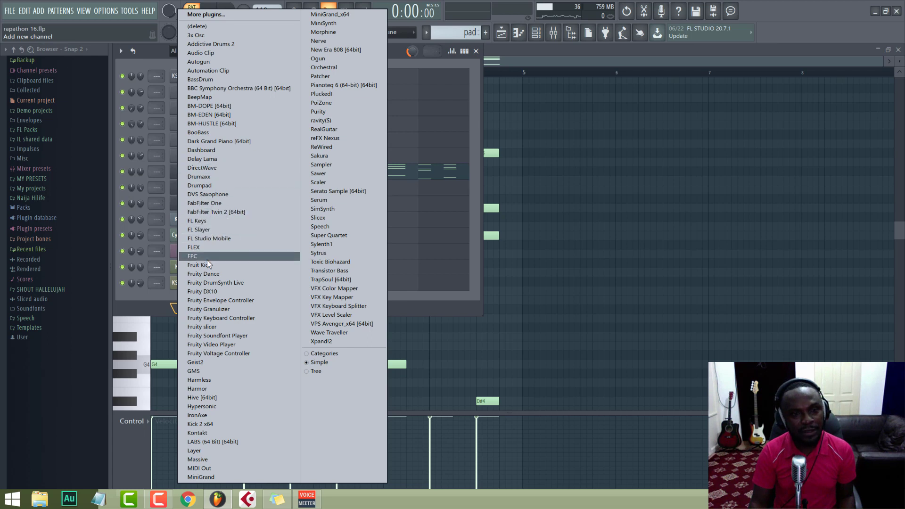
left_click(201, 443)
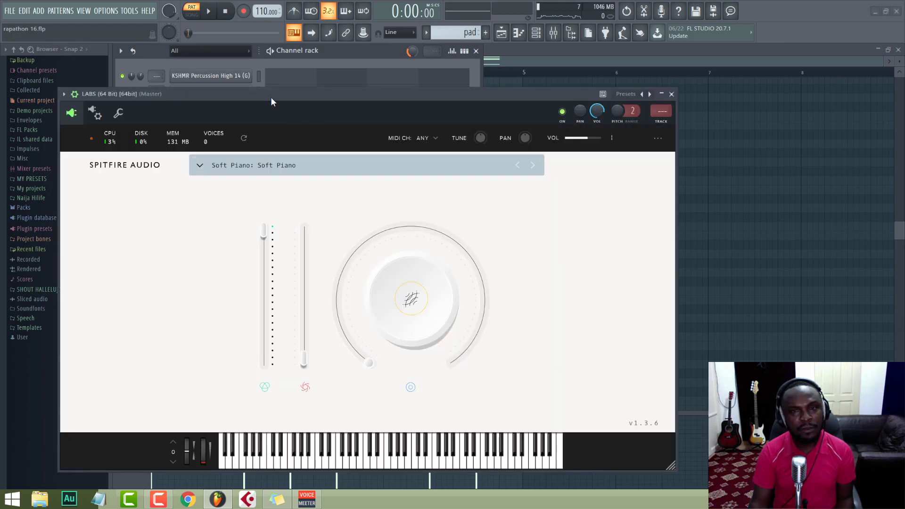
left_click_drag(271, 101, 471, 59)
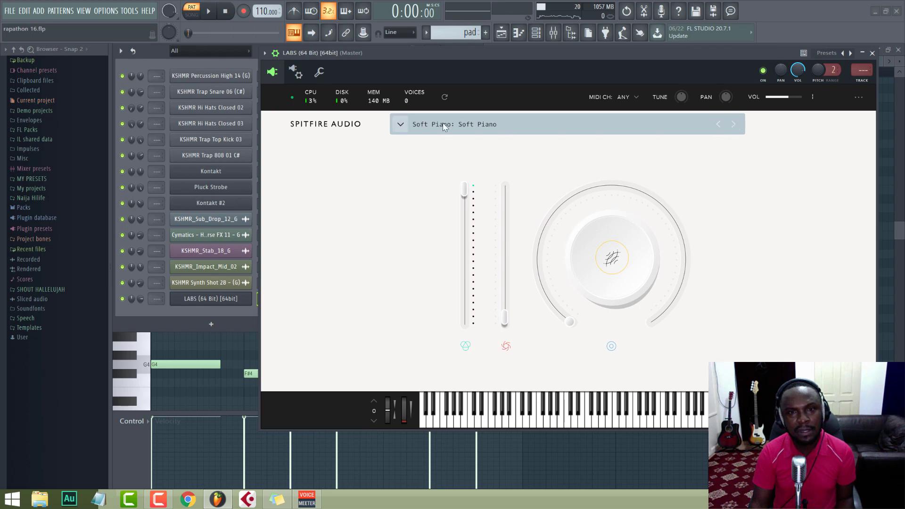
Step: Browse the LABS Synth presets and load Synth Pads: Pad #0002
left_click(400, 125)
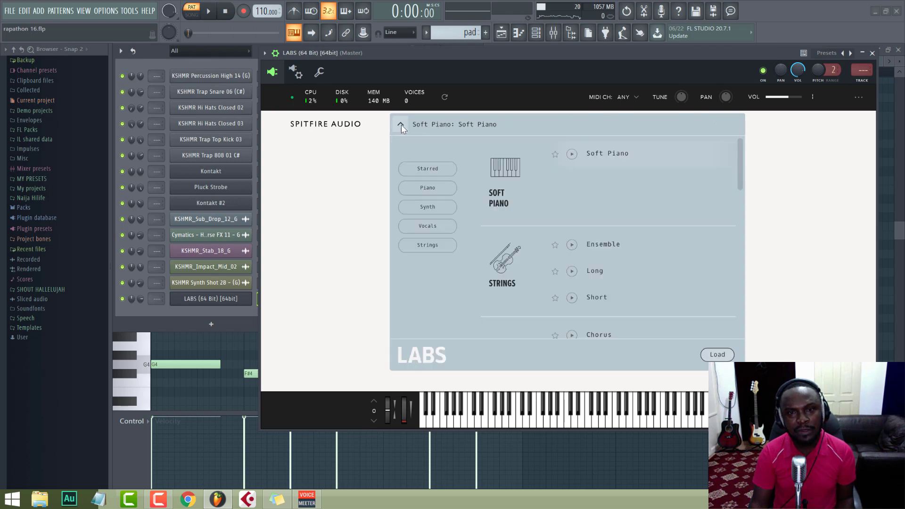
left_click(428, 207)
left_click(613, 163)
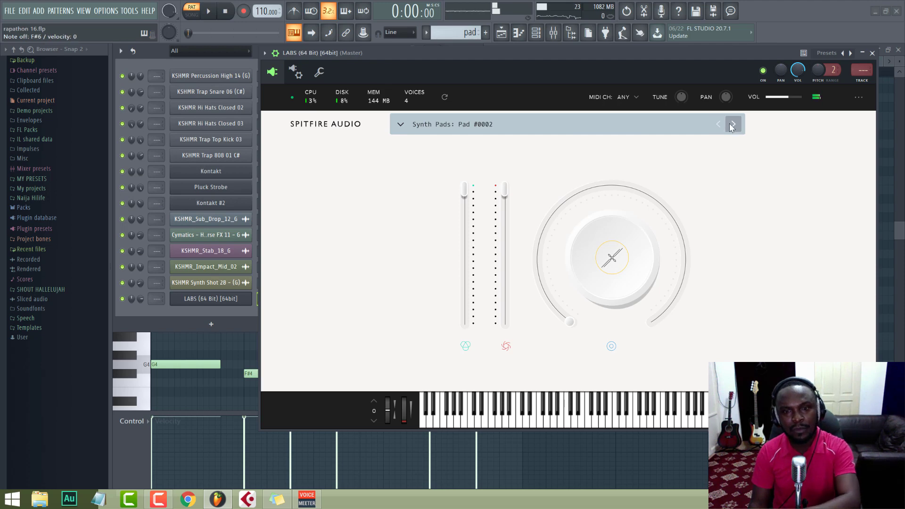
Step: Set the LABS Release to roughly a third of its range and close the instrument window
left_click(752, 317)
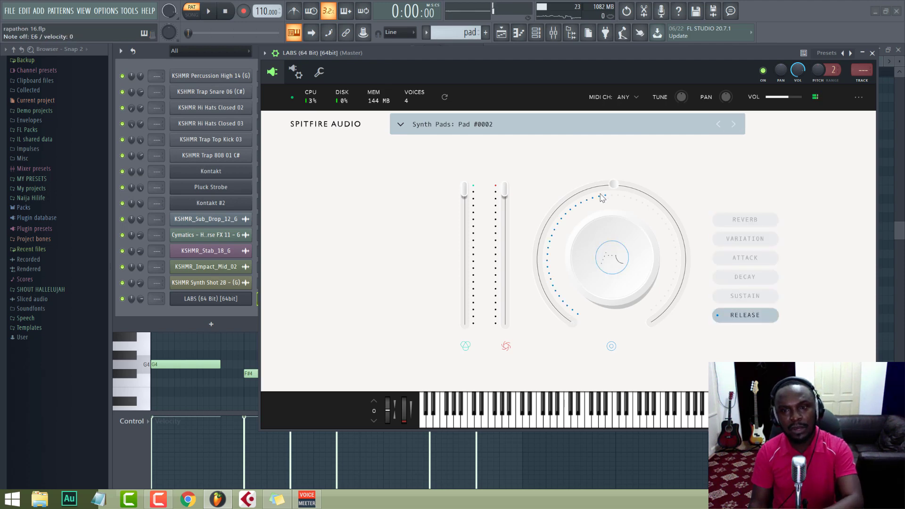
left_click_drag(603, 198, 603, 200)
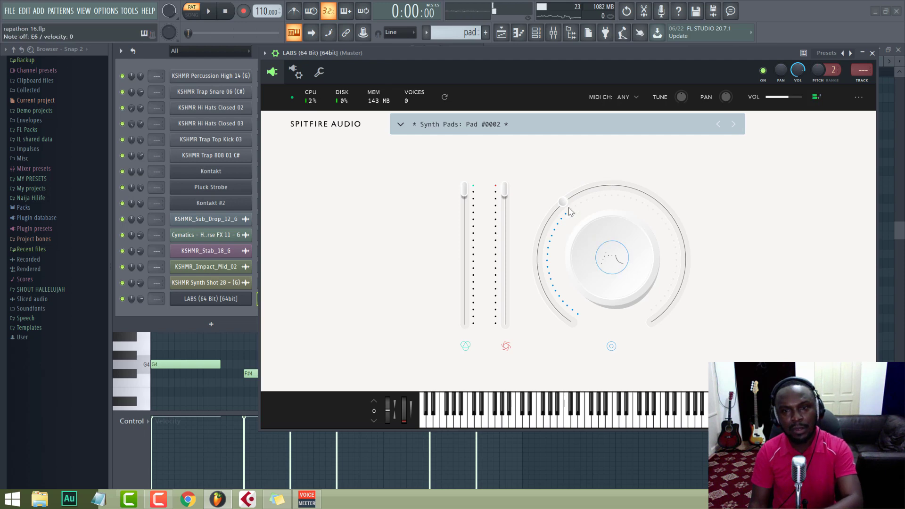
left_click(873, 53)
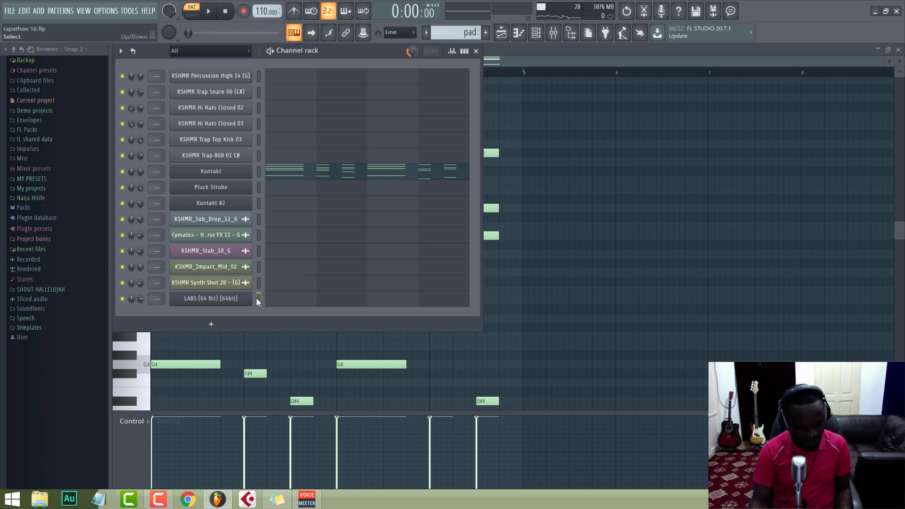
Step: Paste the Kontakt pad notes into the LABS channel and move that channel directly below Kontakt
key("ctrl+v")
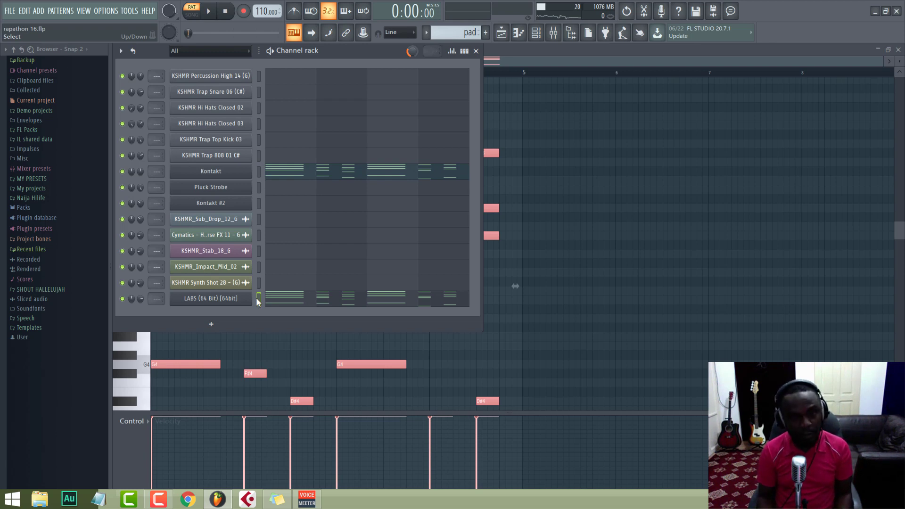
key("alt+Up")
key("alt+Up")
key("alt+Up")
key("alt+Up")
key("alt+Up")
key("alt+Up")
key("alt+Up")
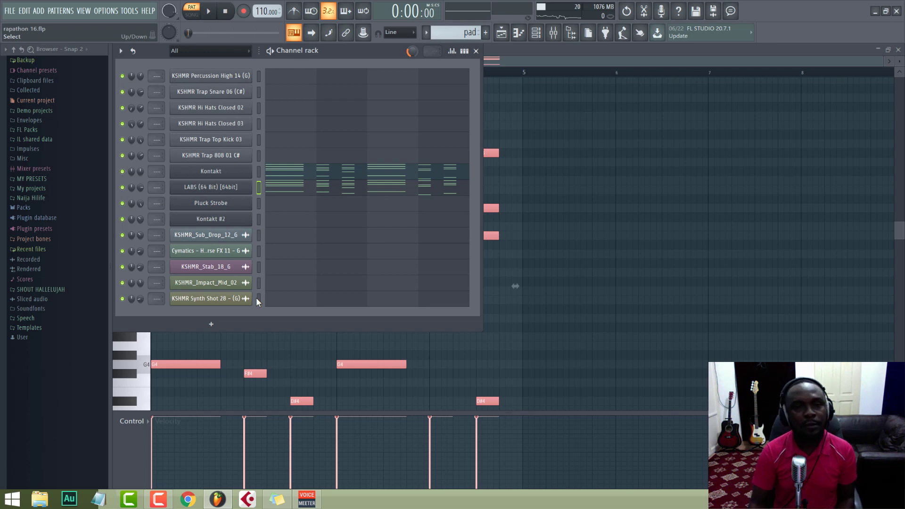
Step: Play the layered pad, and replay it with the LABS channel muted for comparison
key("space")
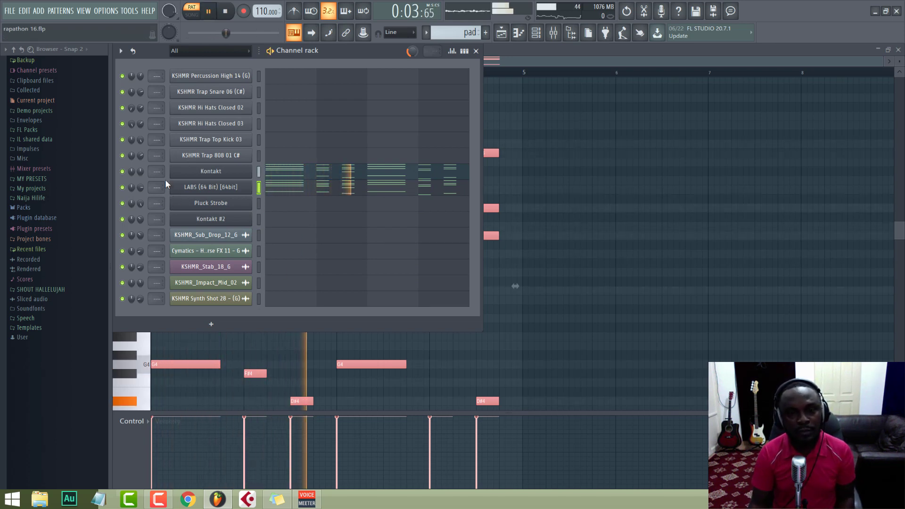
key("space")
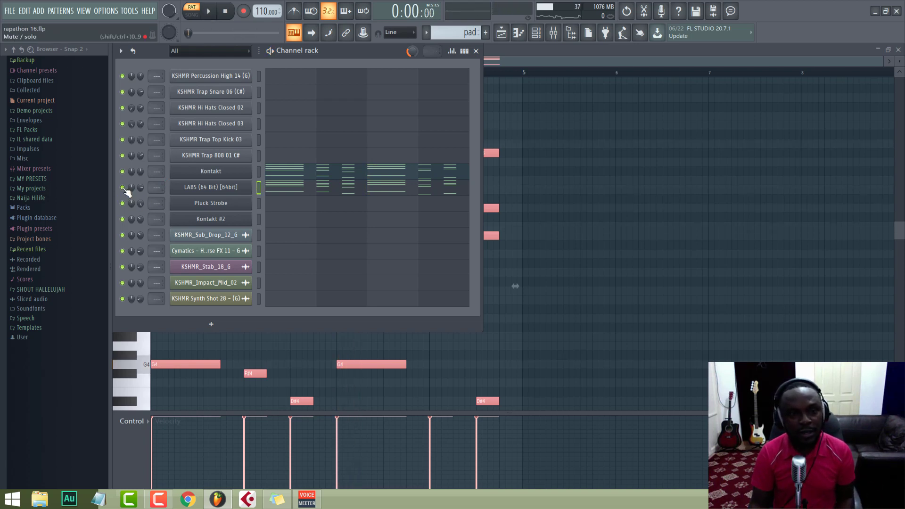
key("space")
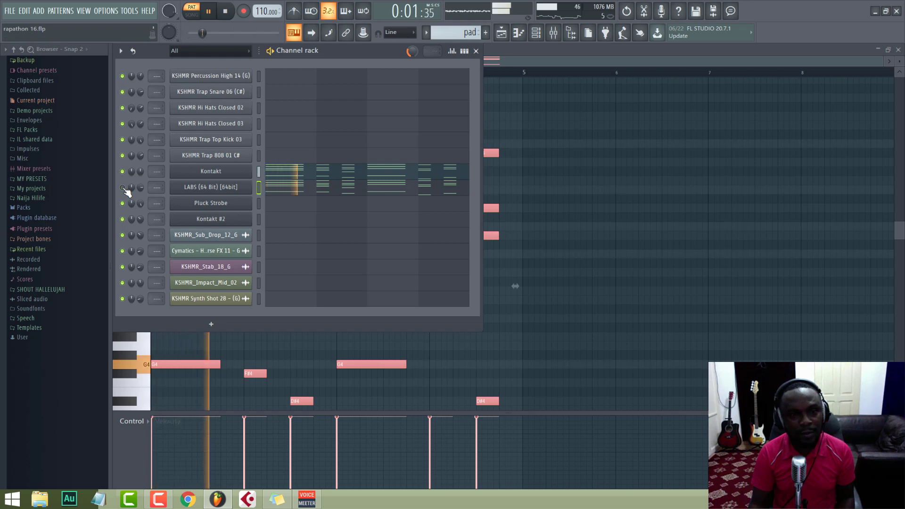
Step: Unmute the LABS channel and replay the pad pattern with the Kontakt and LABS layers together
key("space")
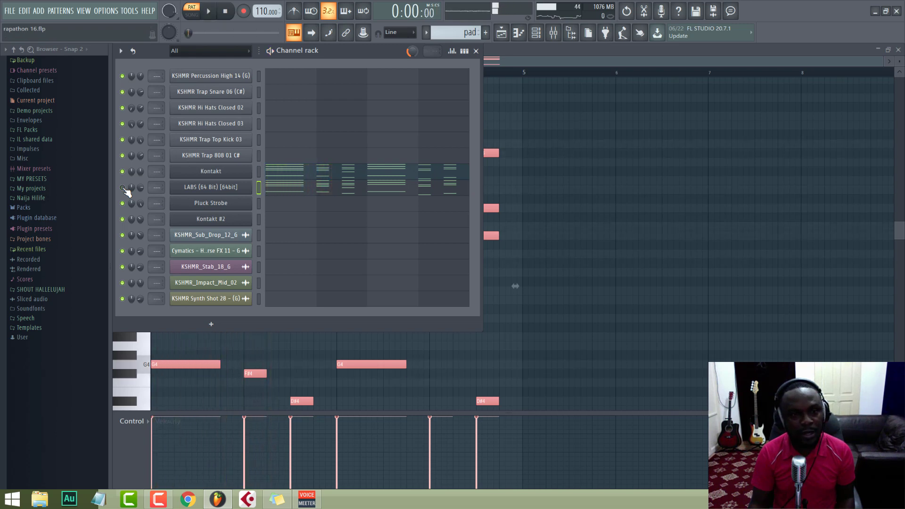
key("space")
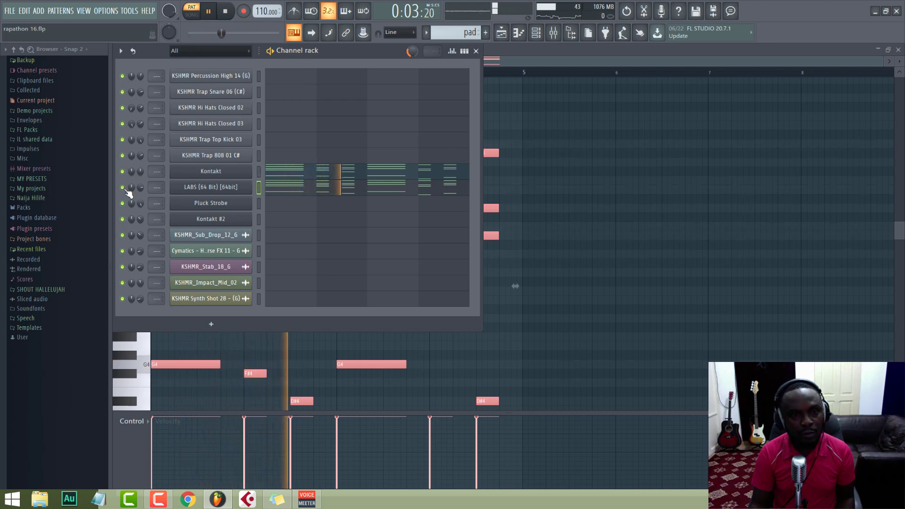
key("space")
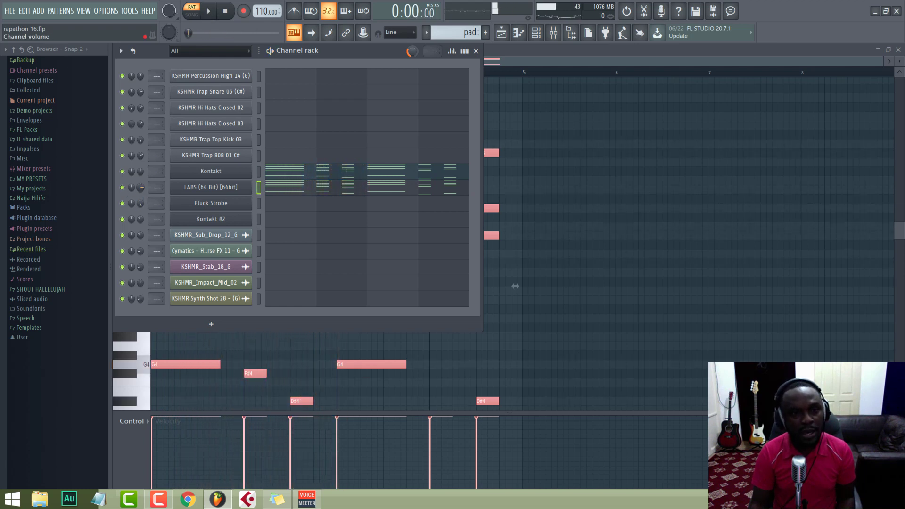
key("space")
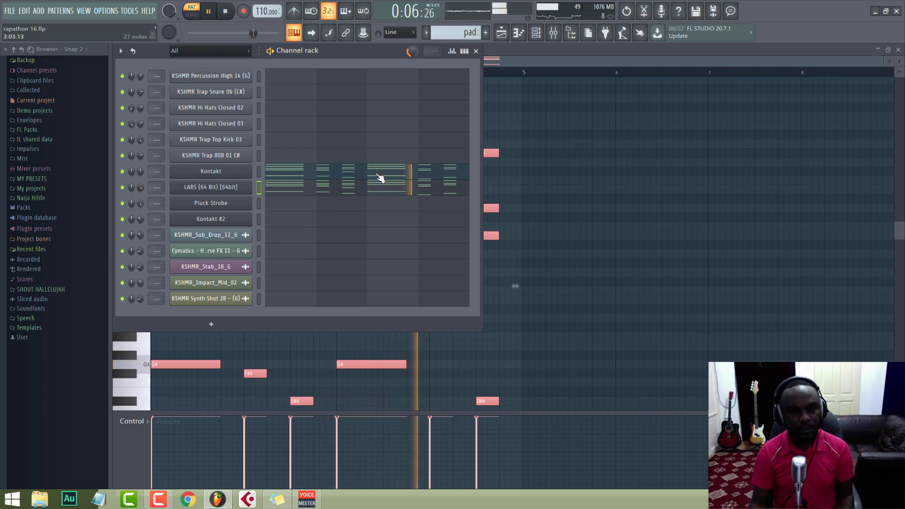
key("space")
Step: Show the playlist arrangement and play the full song from the start past bar 9
key("F5")
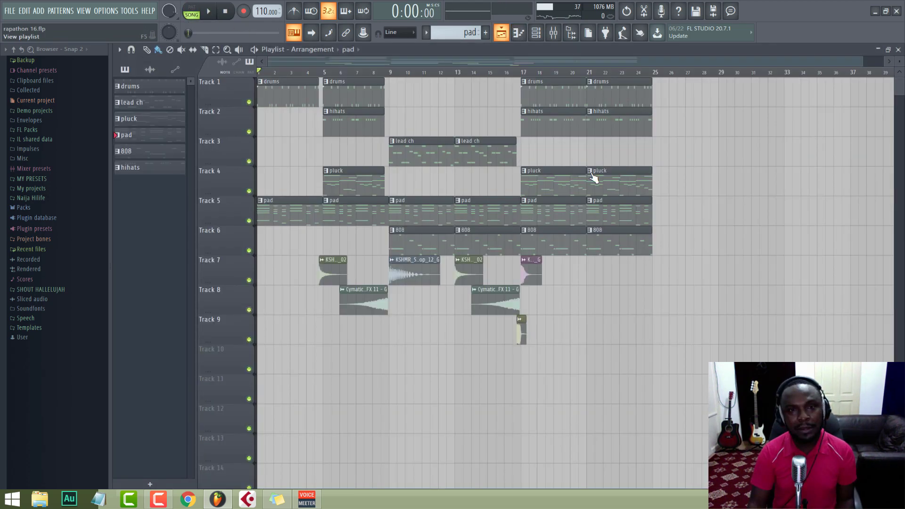
key("space")
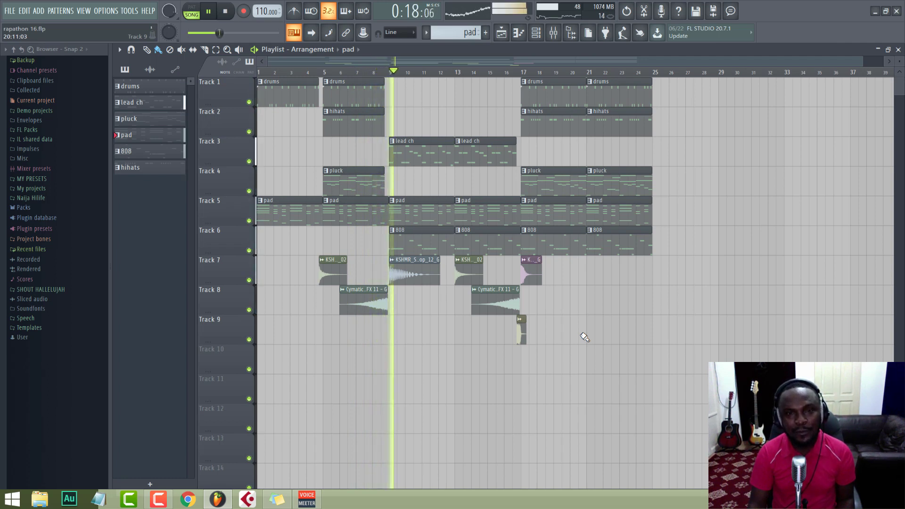
key("space")
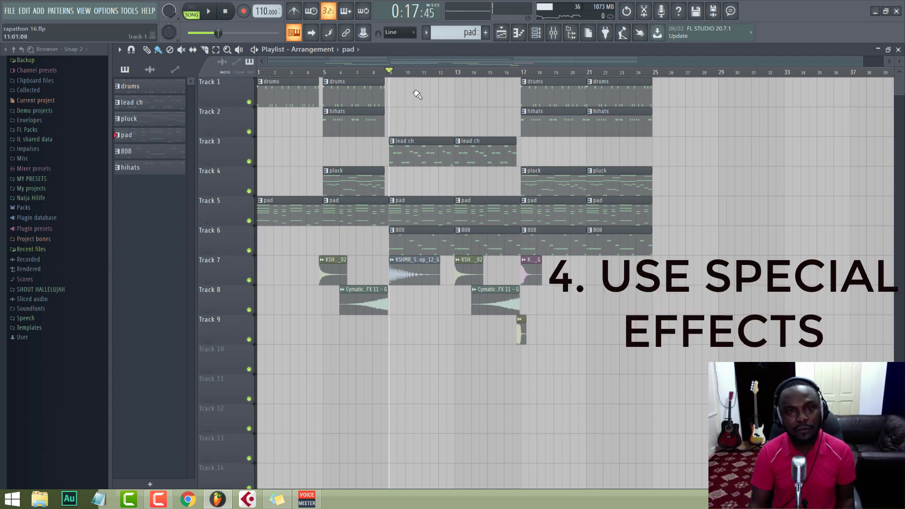
Step: Solo the lead ch track, play it from bar 9, and restore the other tracks
right_click(249, 161)
key("space")
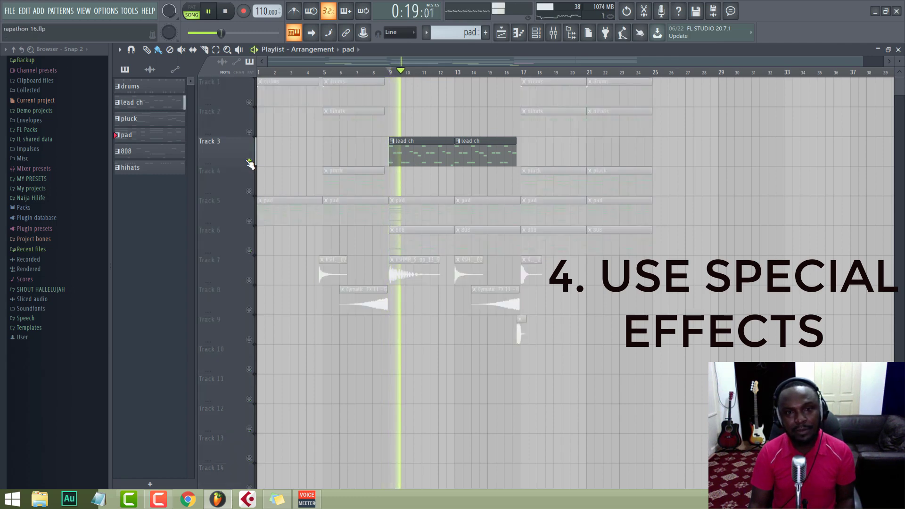
right_click(249, 161)
key("space")
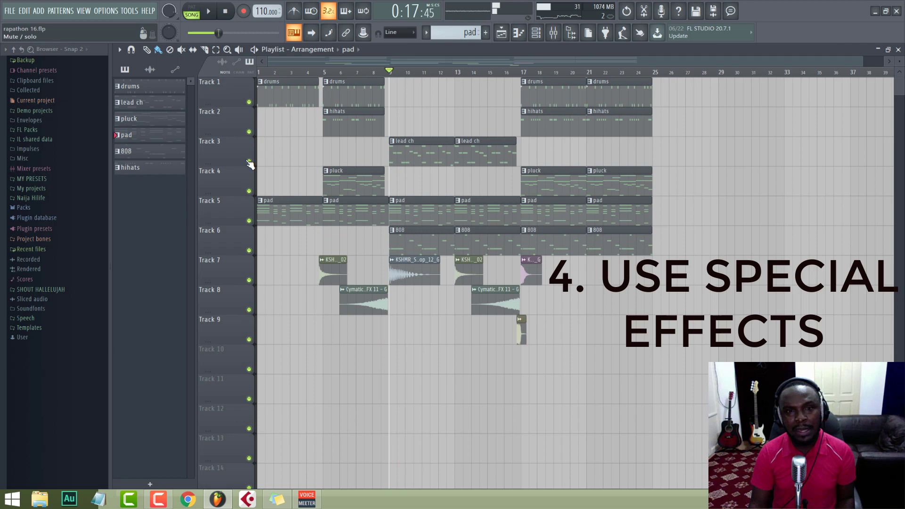
Step: Select the lead ch pattern, inspect its Kontakt #2 instrument while playing from bar 9, and close the instrument window
left_click(420, 146)
left_click(536, 33)
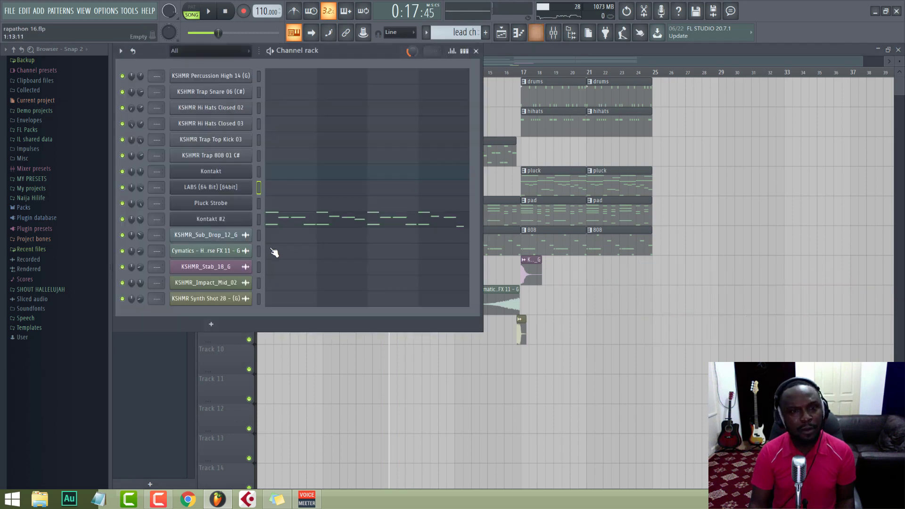
left_click(207, 219)
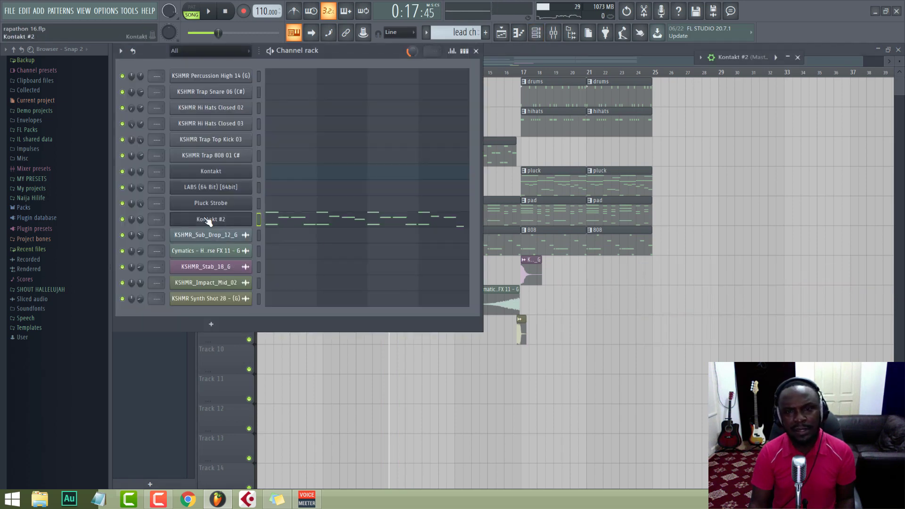
left_click(788, 57)
left_click_drag(577, 60, 511, 64)
key("space")
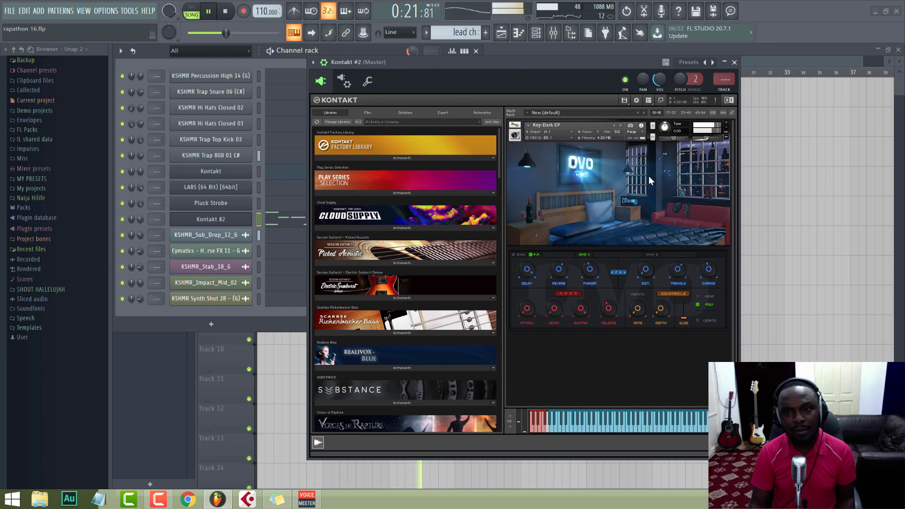
key("space")
left_click(735, 63)
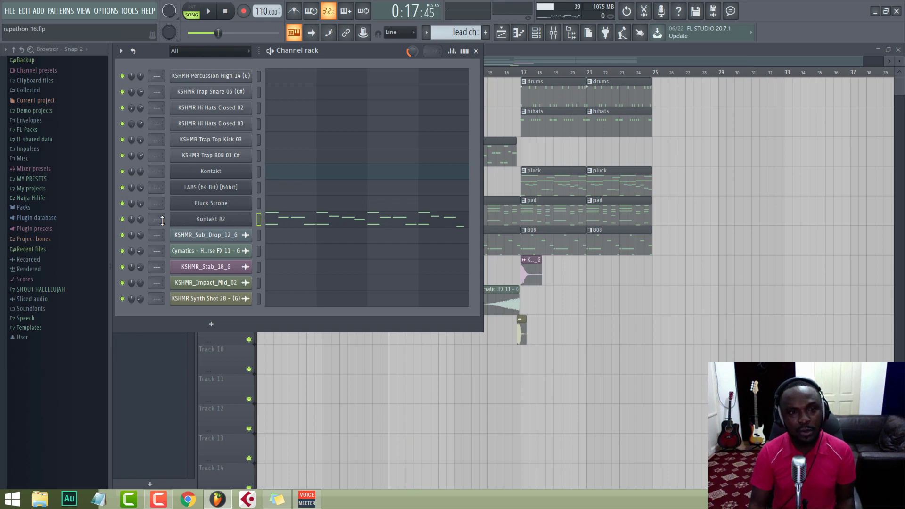
Step: Reopen the Kontakt #2 instrument and route it to the free mixer track 1
left_click(190, 223)
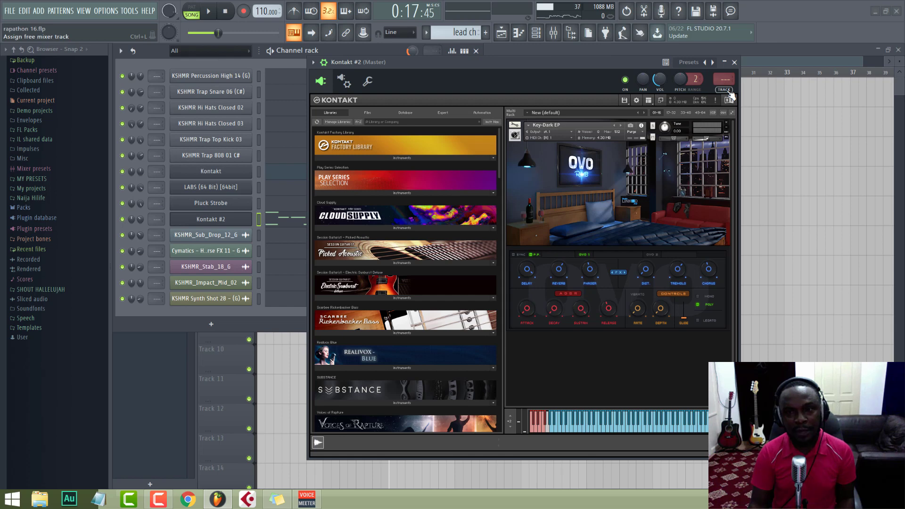
key("ctrl+l")
key("F9")
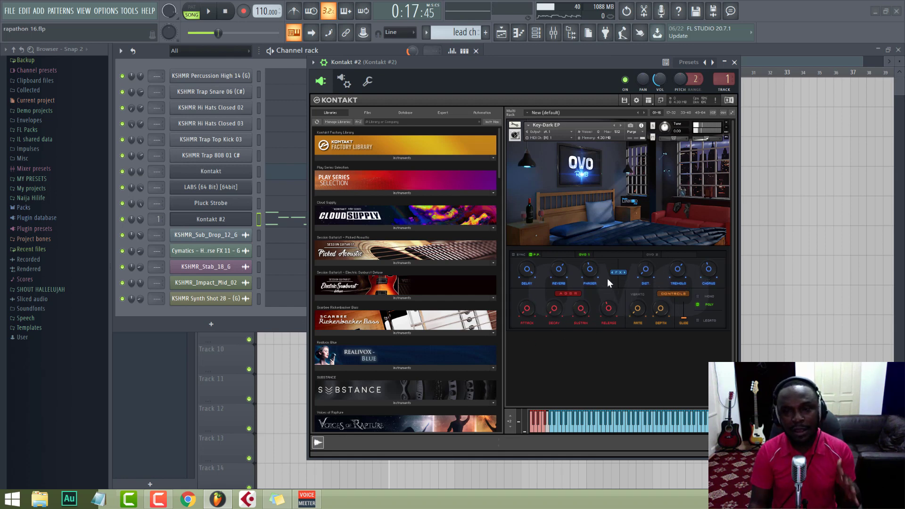
Step: Load ShaperBox 2 into slot 2 of the Kontakt #2 mixer track and reposition the plugin window over the instrument
left_click(553, 36)
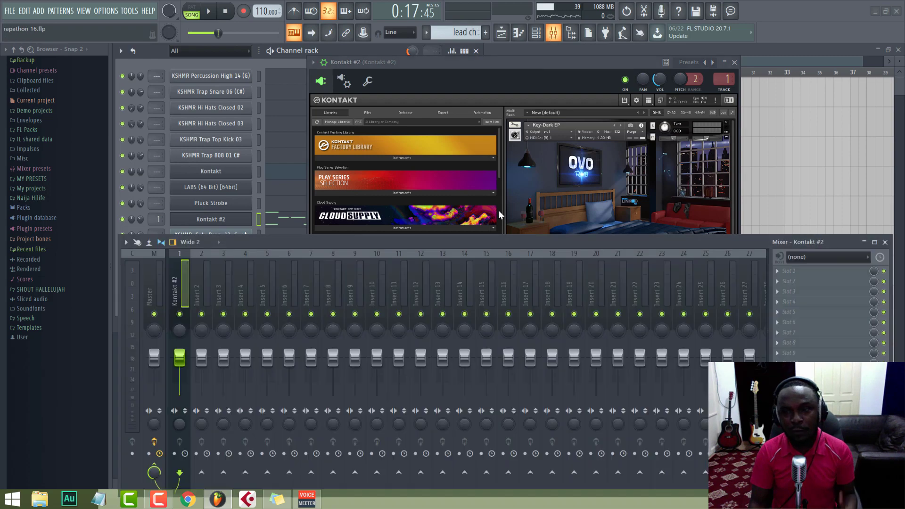
left_click(789, 281)
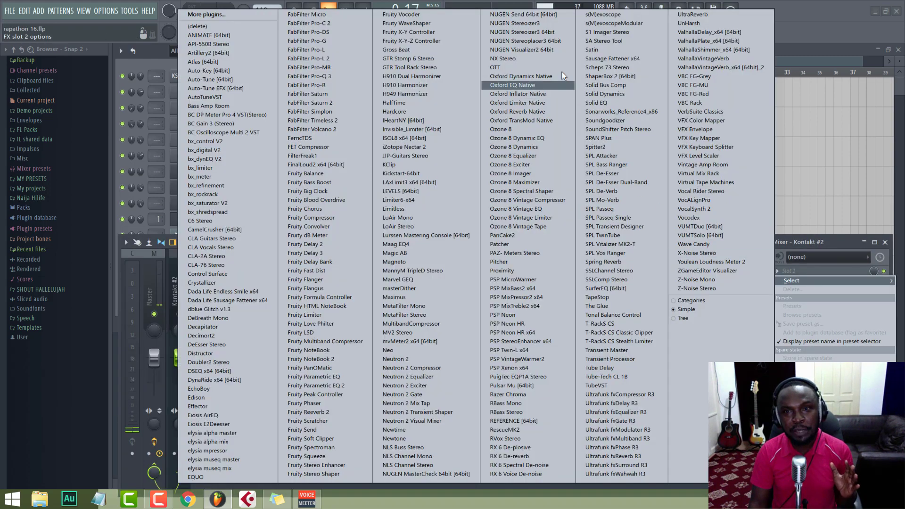
left_click(606, 76)
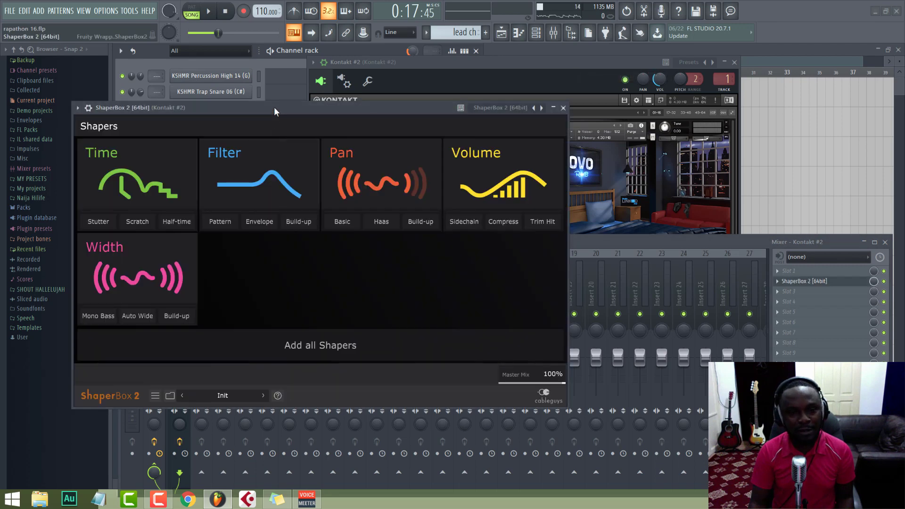
left_click_drag(274, 111, 433, 101)
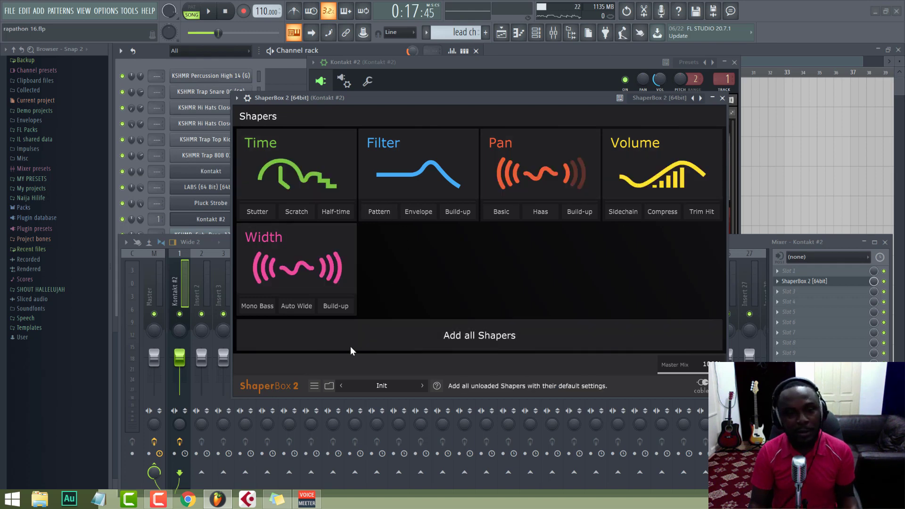
Step: Browse the ShaperBox 2 presets up to page 23 and return to page 21
left_click(314, 385)
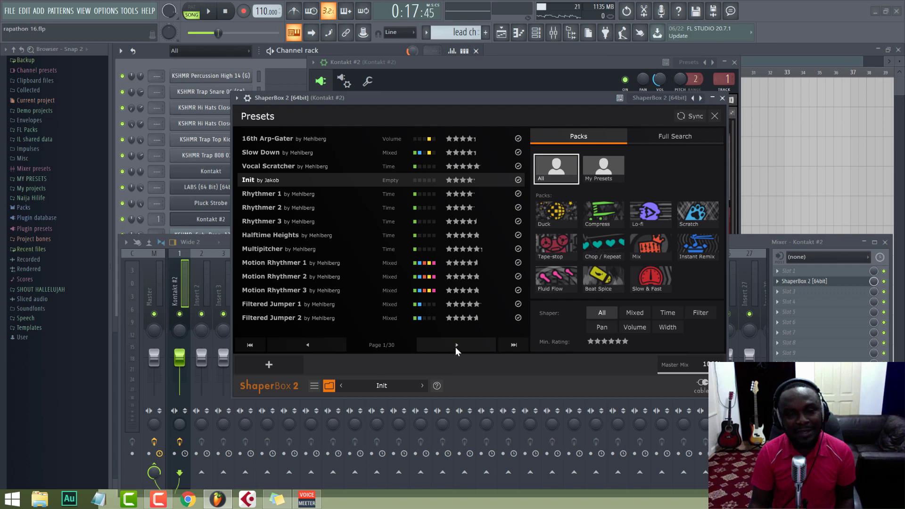
left_click(456, 345)
left_click(456, 345)
left_click(455, 345)
left_click(455, 345)
left_click(456, 345)
left_click(456, 345)
left_click(455, 345)
left_click(455, 345)
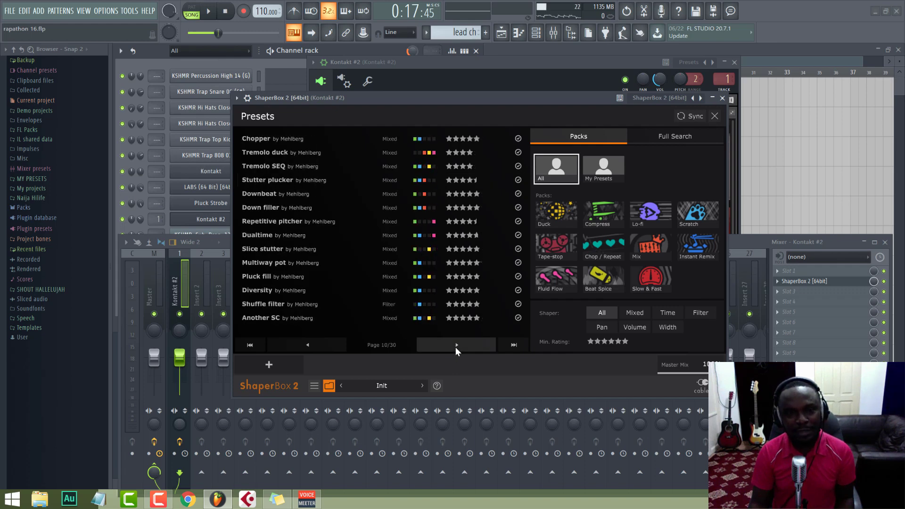
left_click(455, 345)
left_click(456, 345)
left_click(456, 345)
left_click(456, 345)
left_click(455, 345)
left_click(456, 345)
left_click(456, 345)
left_click(455, 345)
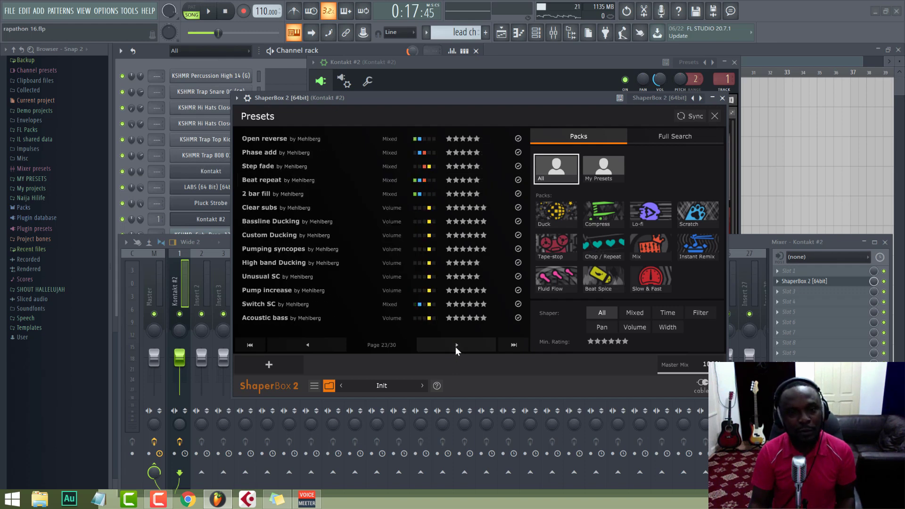
left_click(309, 344)
left_click(308, 345)
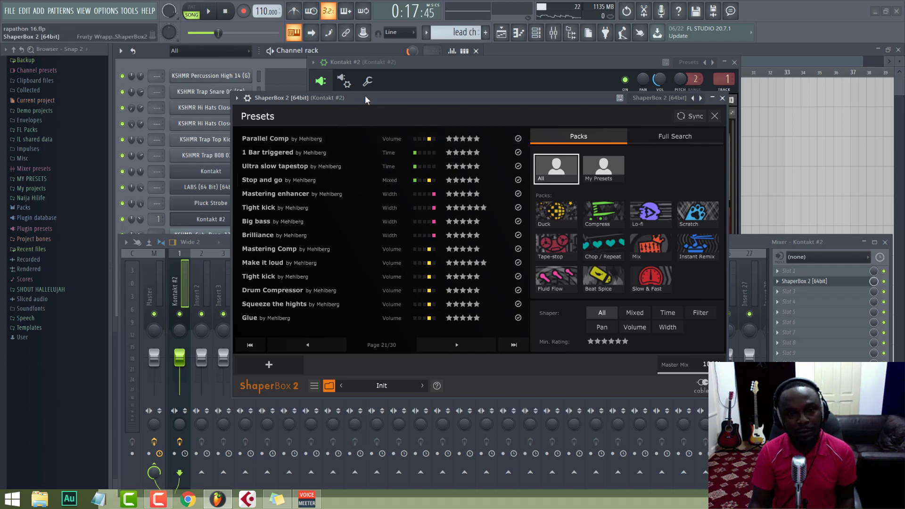
Step: Audition ShaperBox presets on the lead during playback, from Parallel Comp, 1 Bar triggered and Ultra slow tapestop to Back n forth stop
key("space")
left_click(320, 137)
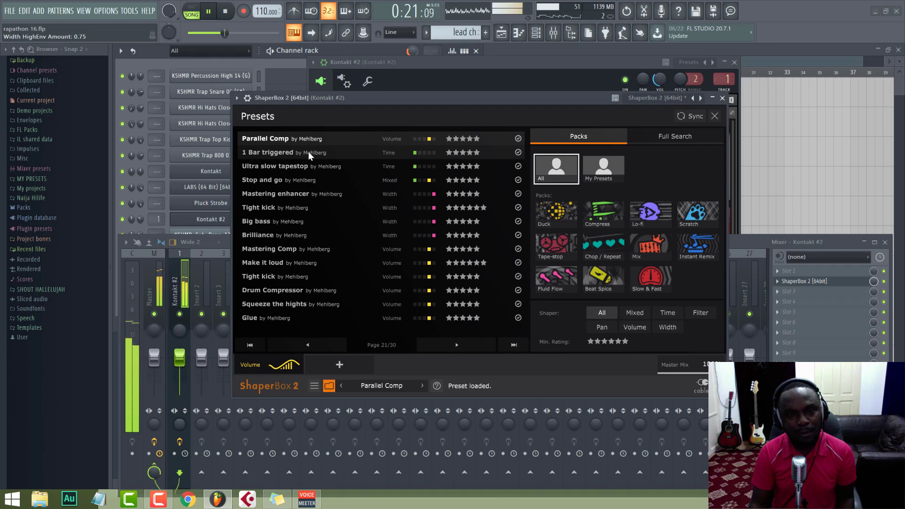
left_click(309, 152)
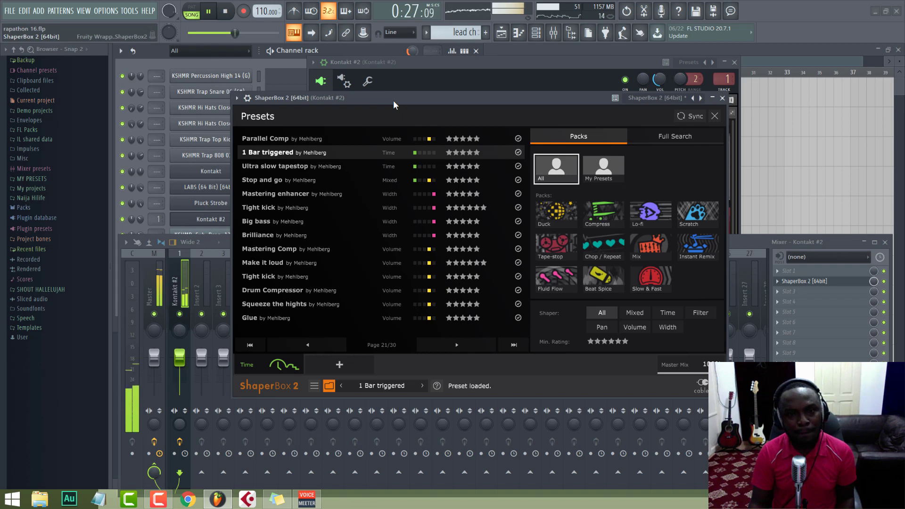
left_click(292, 166)
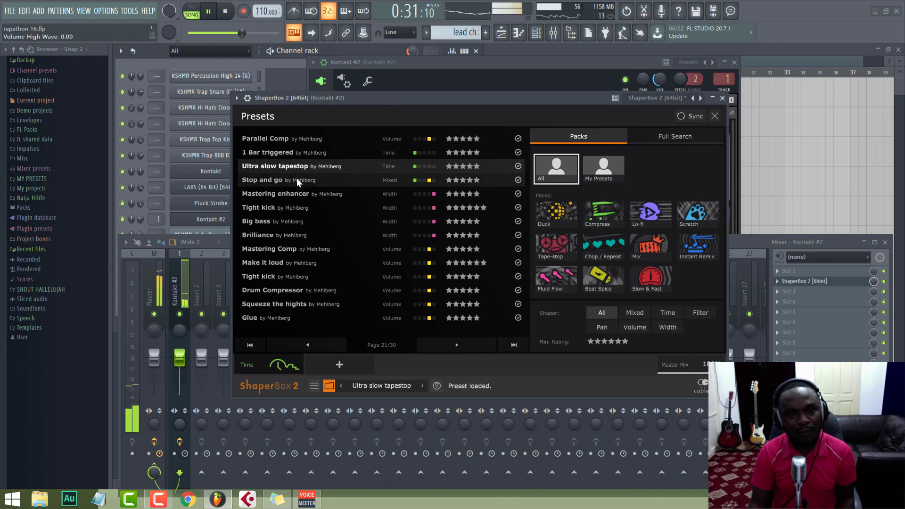
left_click(298, 182)
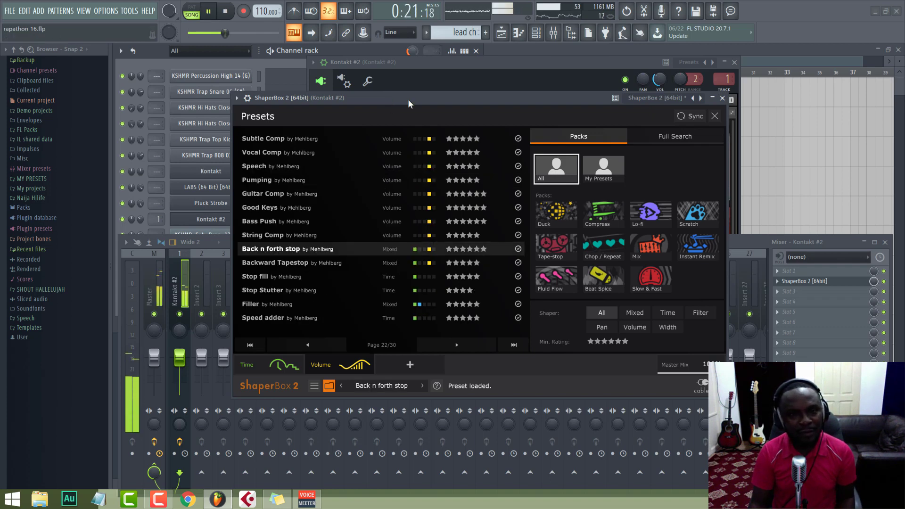
key("space")
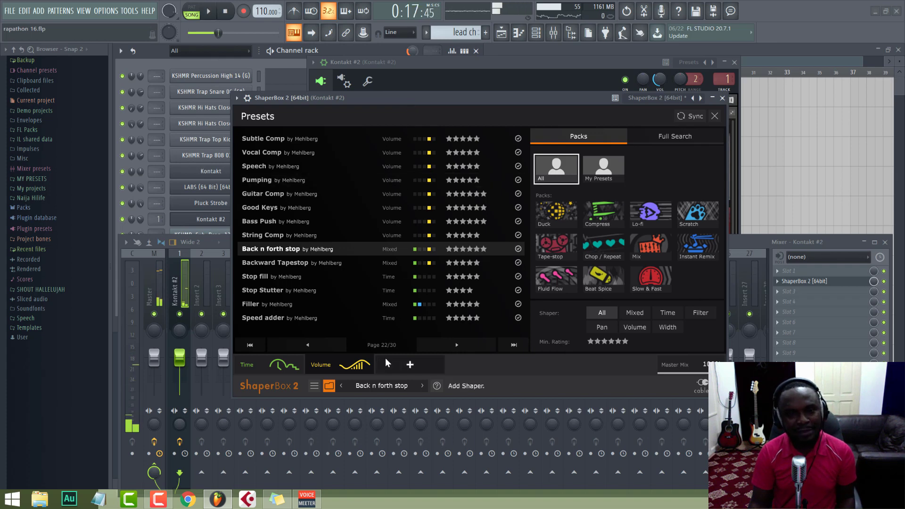
Step: Load the Step fade preset from page 23 and play the lead through it from bar 9
left_click(437, 346)
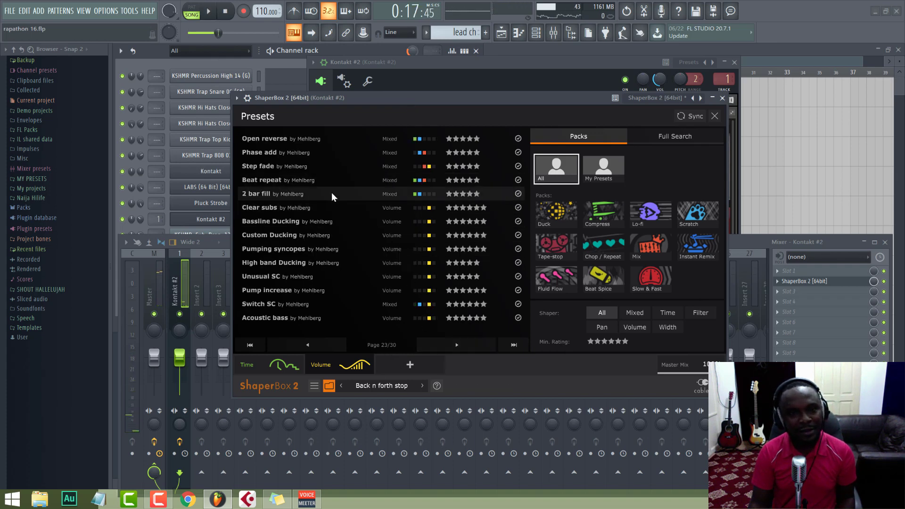
left_click(267, 166)
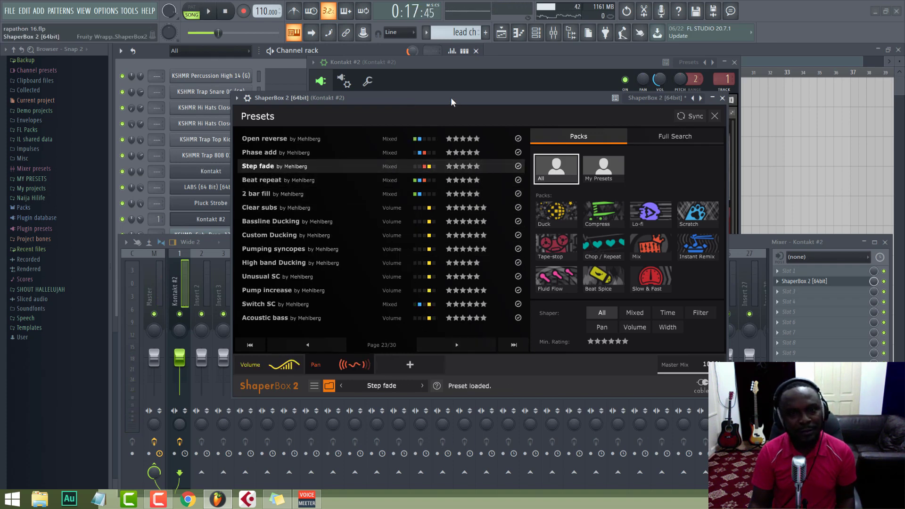
key("space")
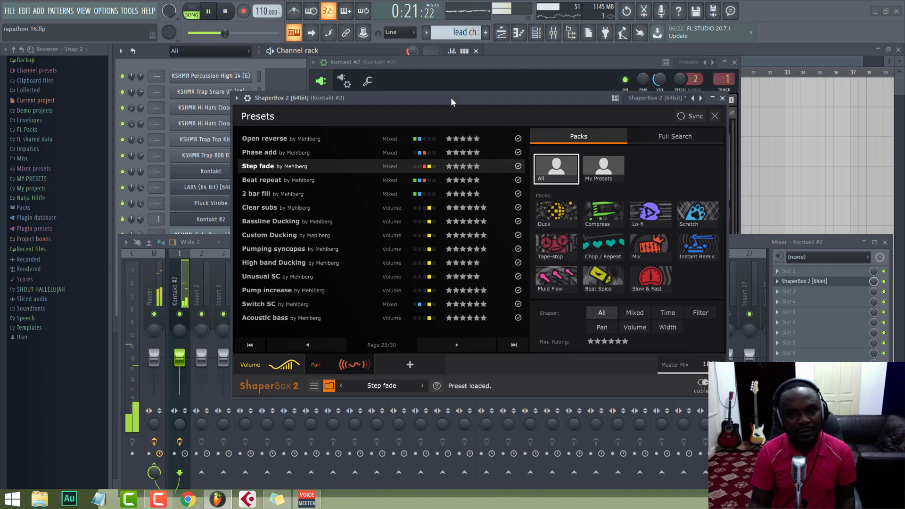
key("space")
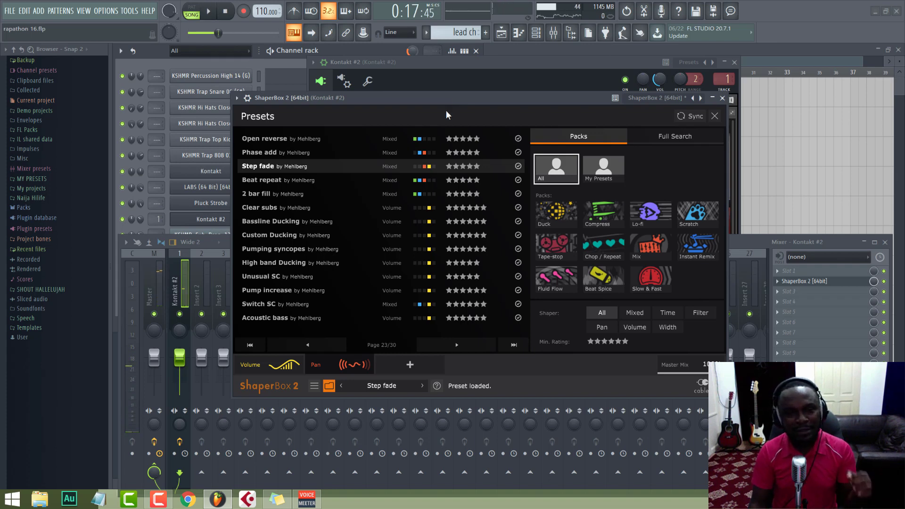
Step: Examine the Volume and Pan shaper curves of the Step fade preset and play the lead with the Pan curve shown
left_click(346, 373)
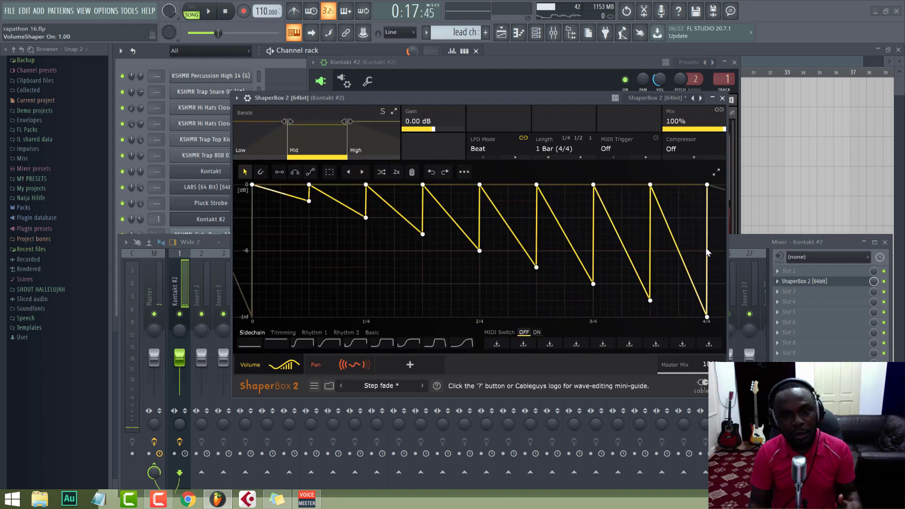
left_click(328, 369)
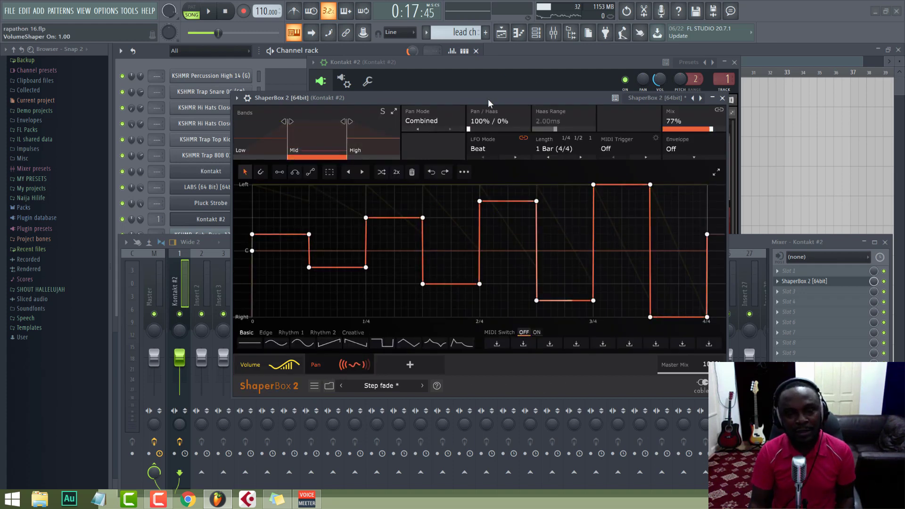
key("space")
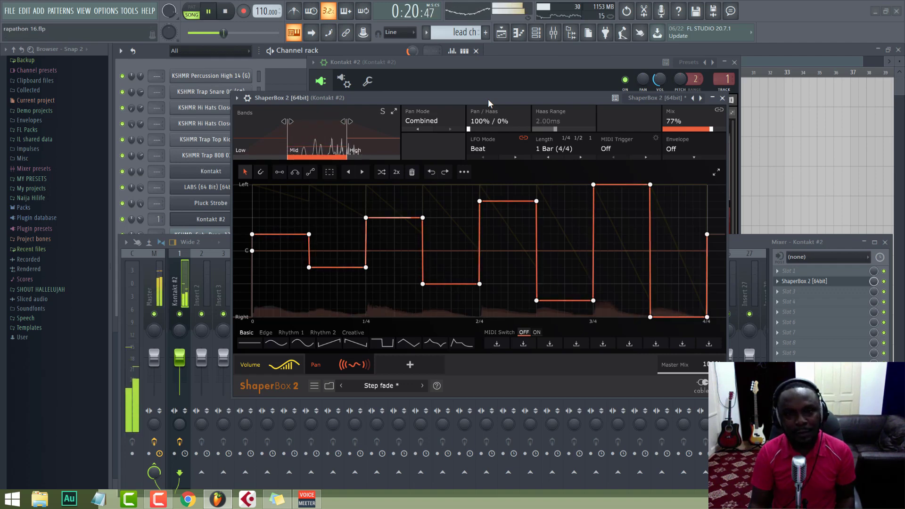
Step: Compare Pan shaper mix amounts on the lead during playback, including 75%, 99% and 0%, and settle on 100%
key("space")
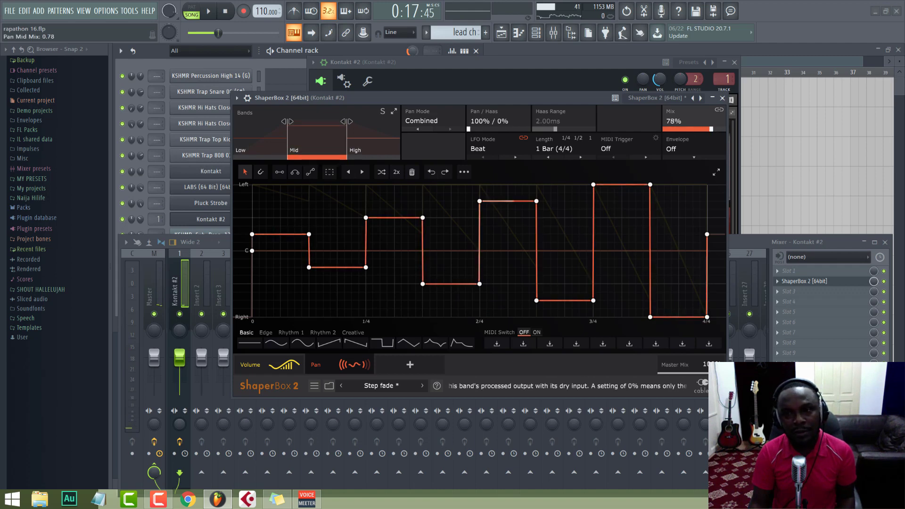
left_click_drag(712, 133, 707, 173)
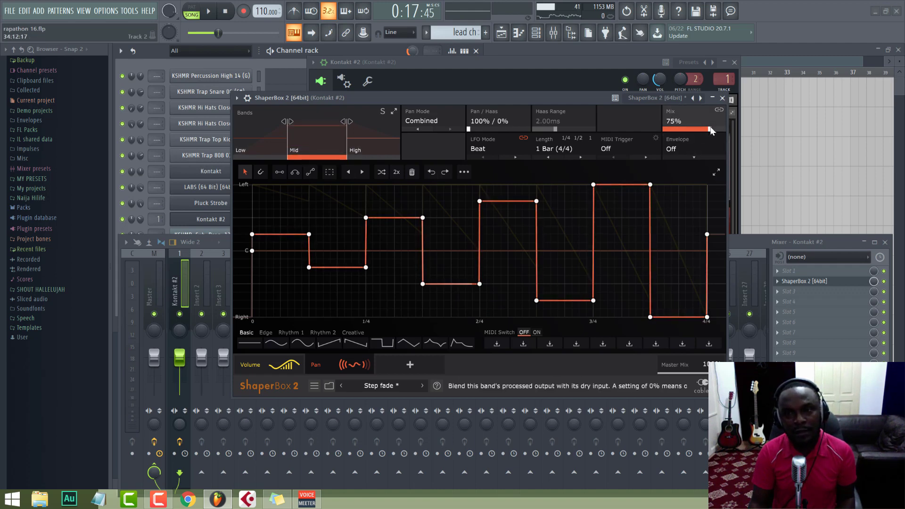
key("space")
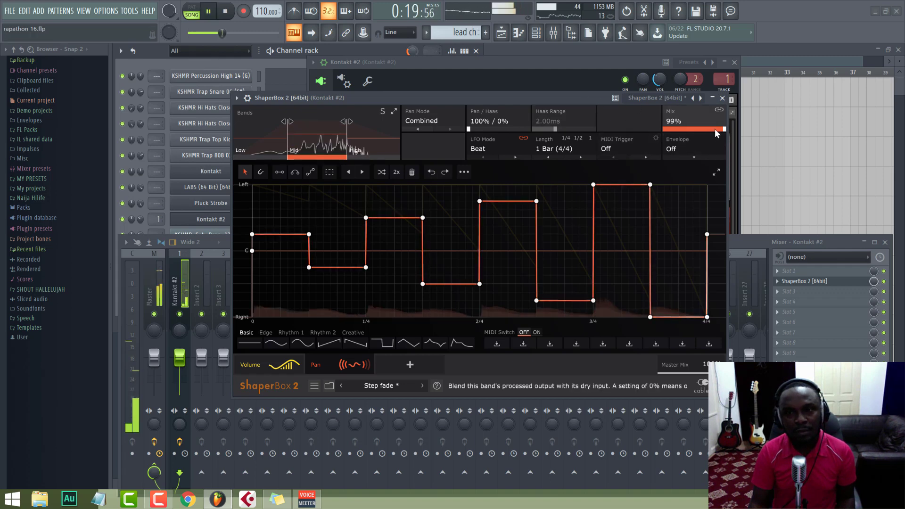
left_click_drag(724, 129, 664, 128)
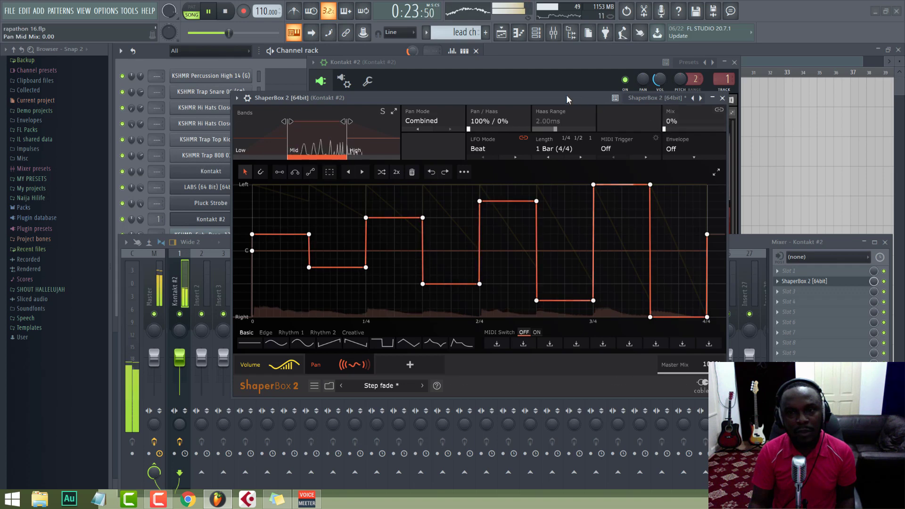
key("space")
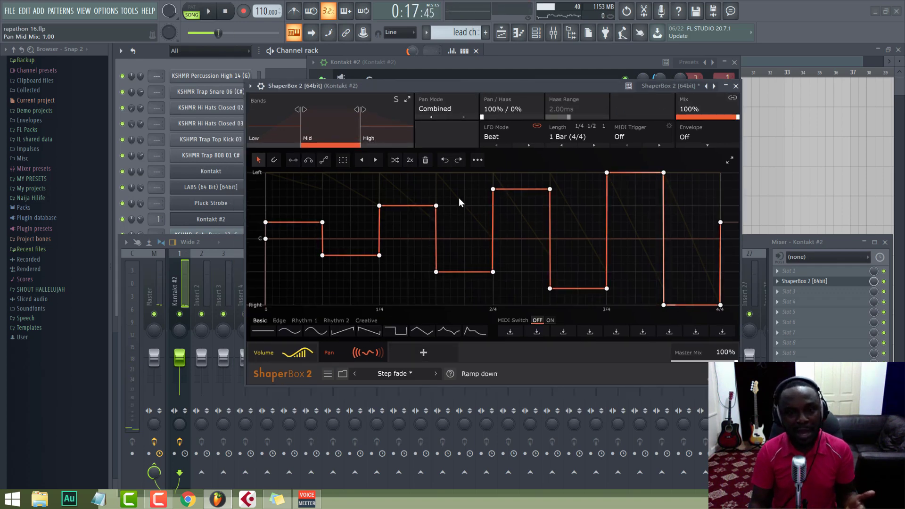
Step: Add a Time shaper to the lead, apply the fourth Stutter 1 wave to it and play the result
left_click(424, 353)
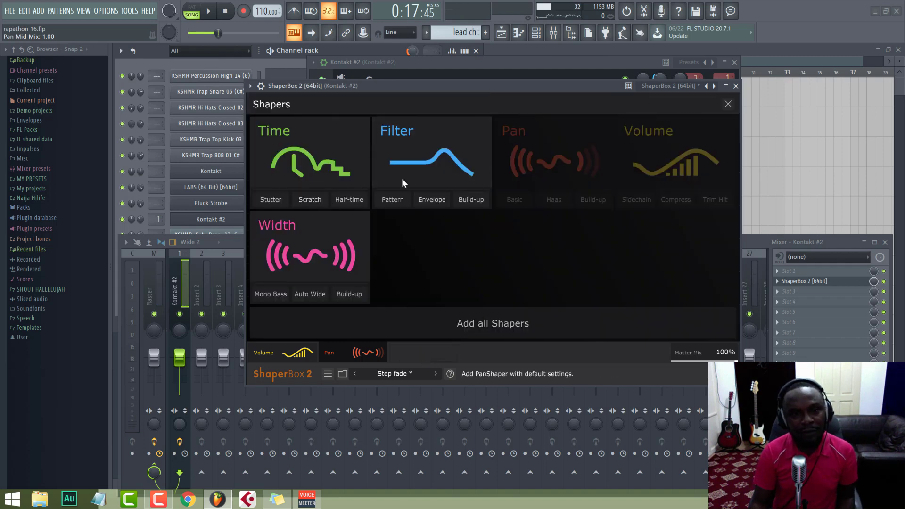
left_click(295, 148)
left_click(264, 172)
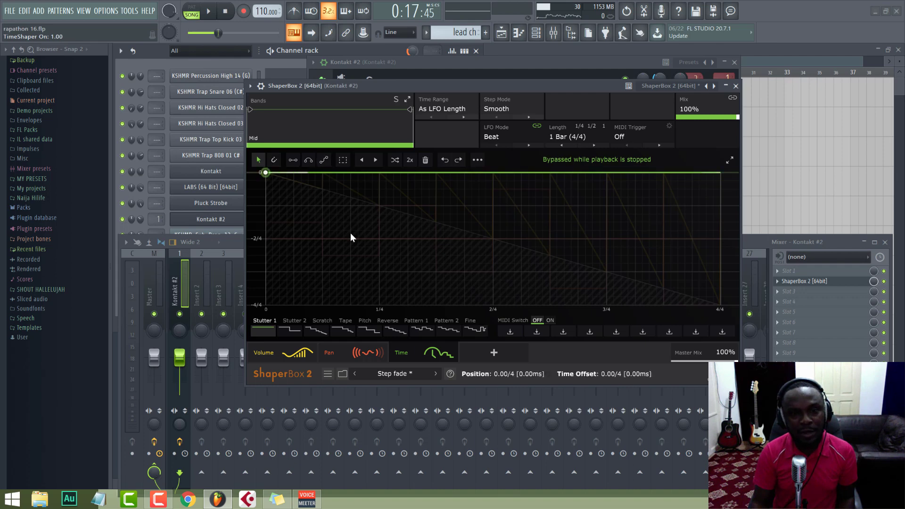
key("space")
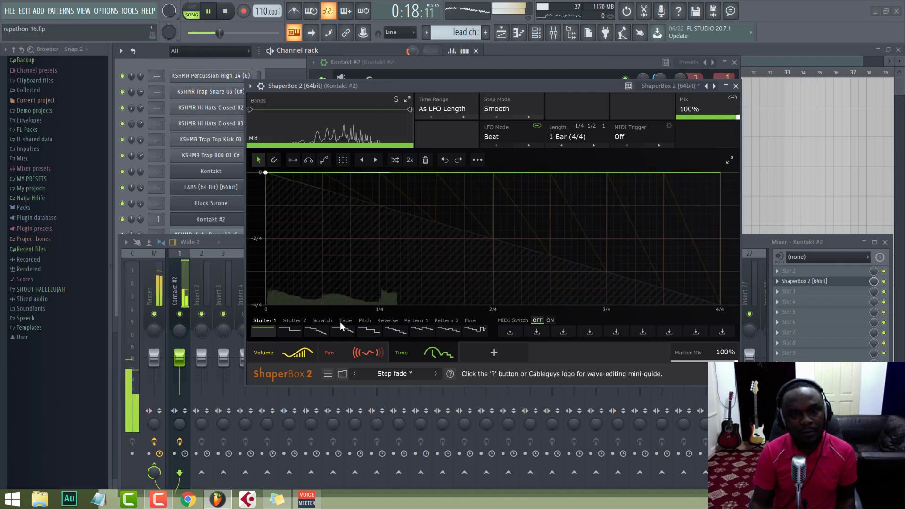
left_click(335, 326)
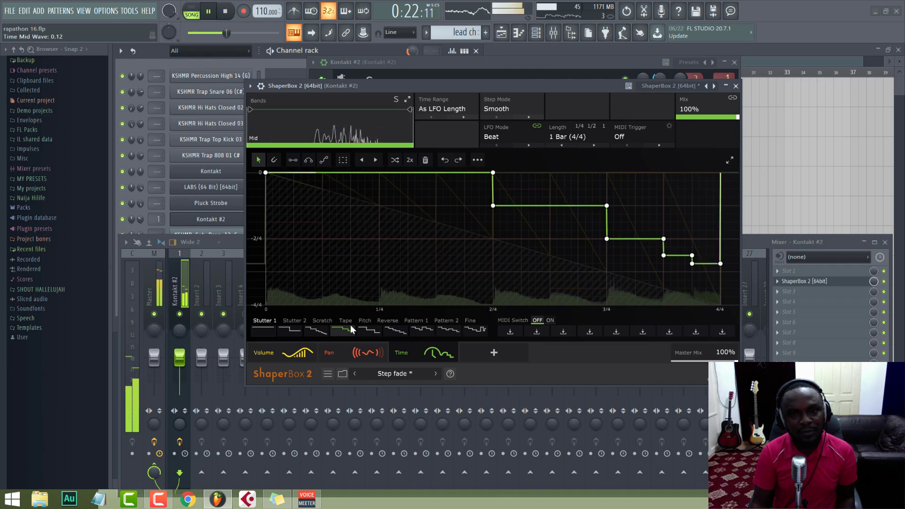
key("space")
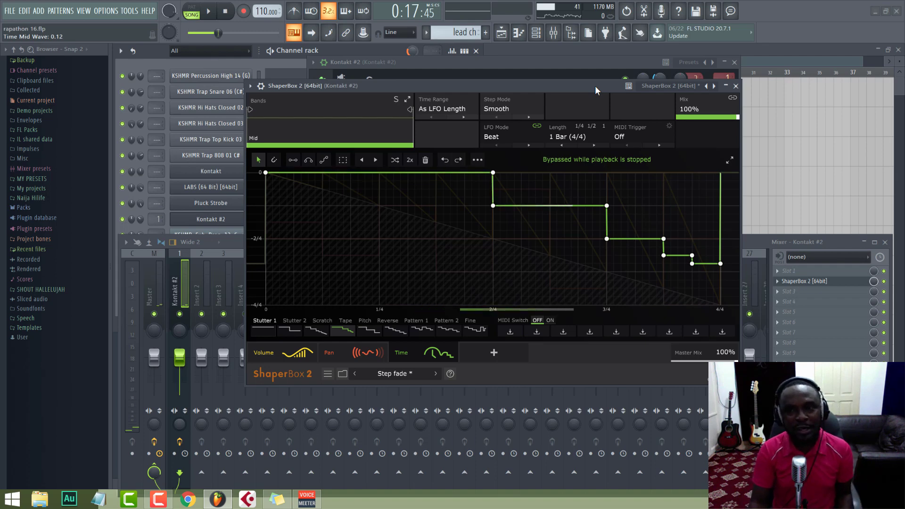
Step: Close the ShaperBox 2, Kontakt #2 and Channel rack windows to uncover the playlist
left_click(735, 87)
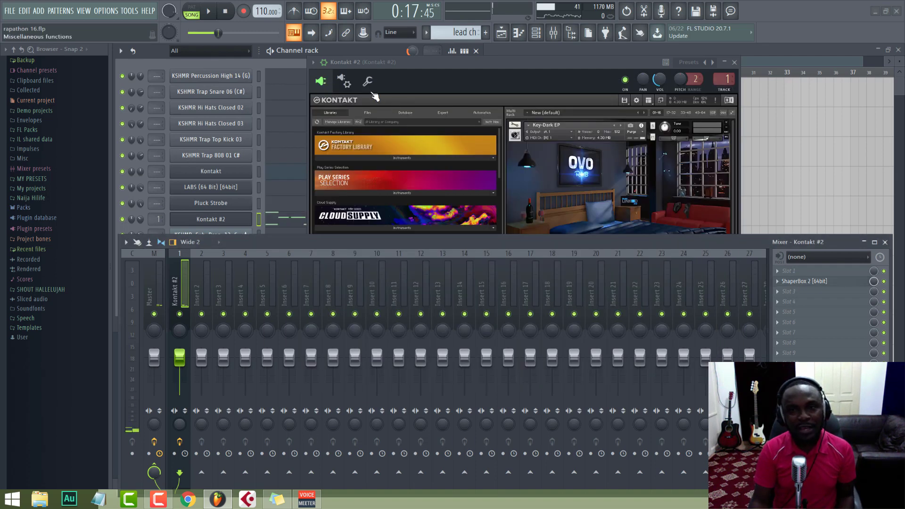
left_click(734, 62)
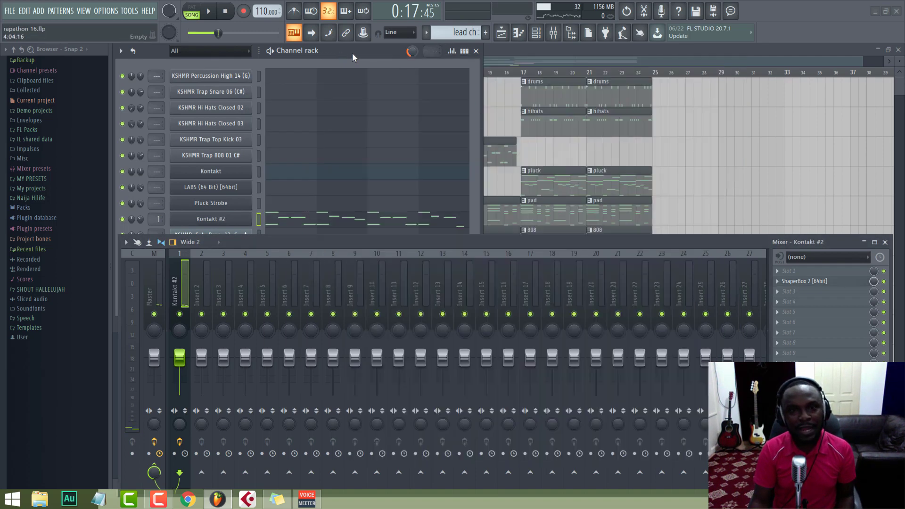
left_click(476, 51)
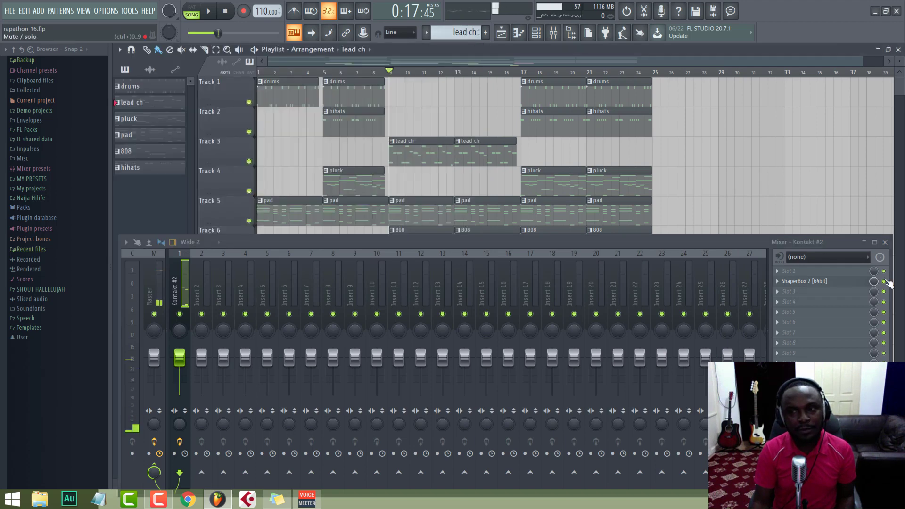
Step: Play the arrangement from bar 9 into the section after bar 17, hiding the mixer to show all playlist tracks
key("space")
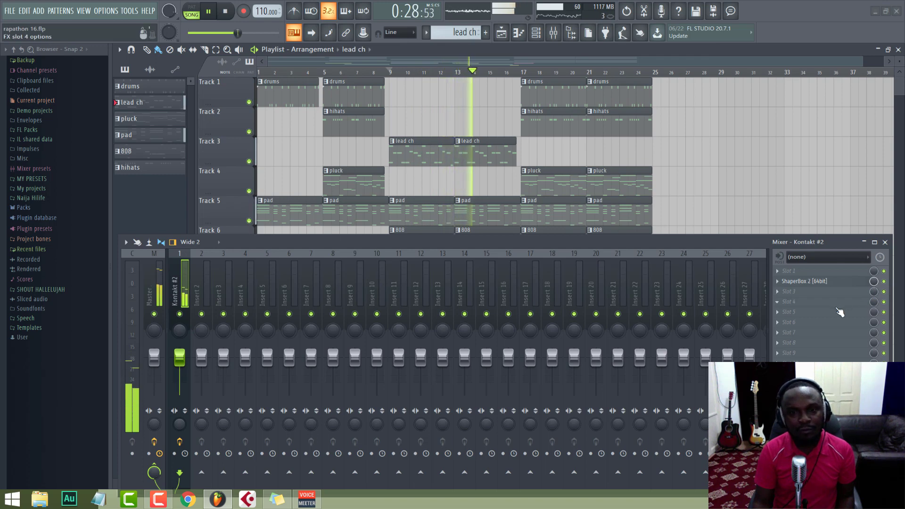
key("F9")
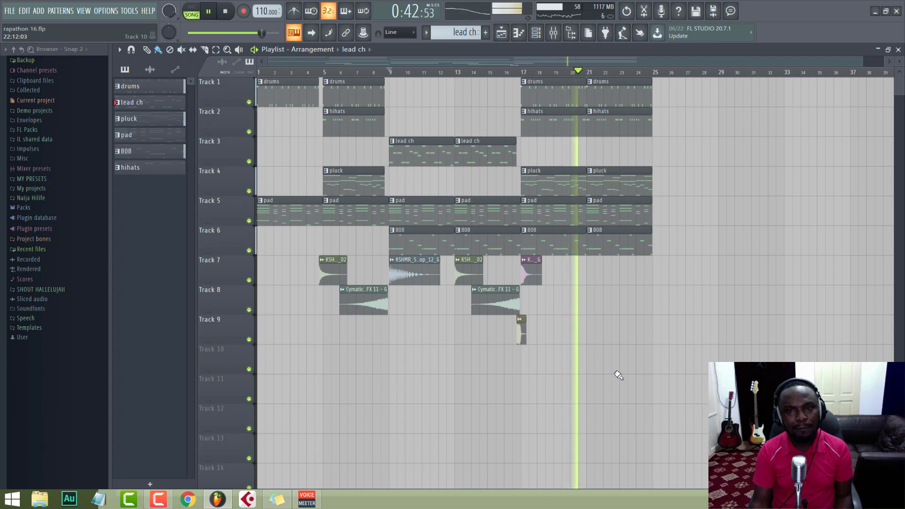
key("space")
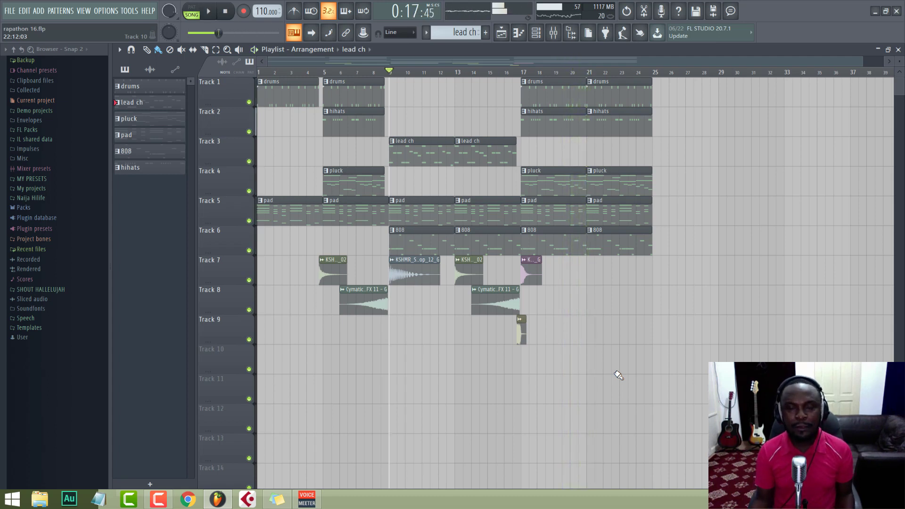